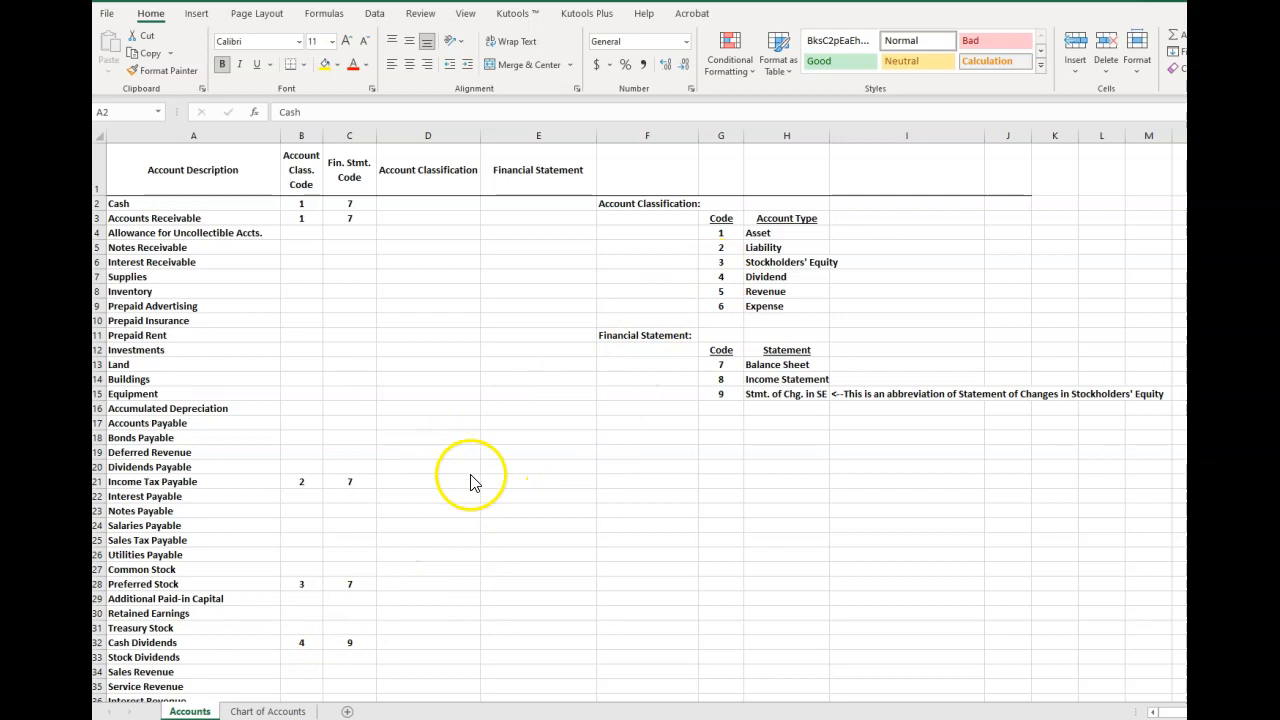
pyautogui.scroll(-6, 717, 500)
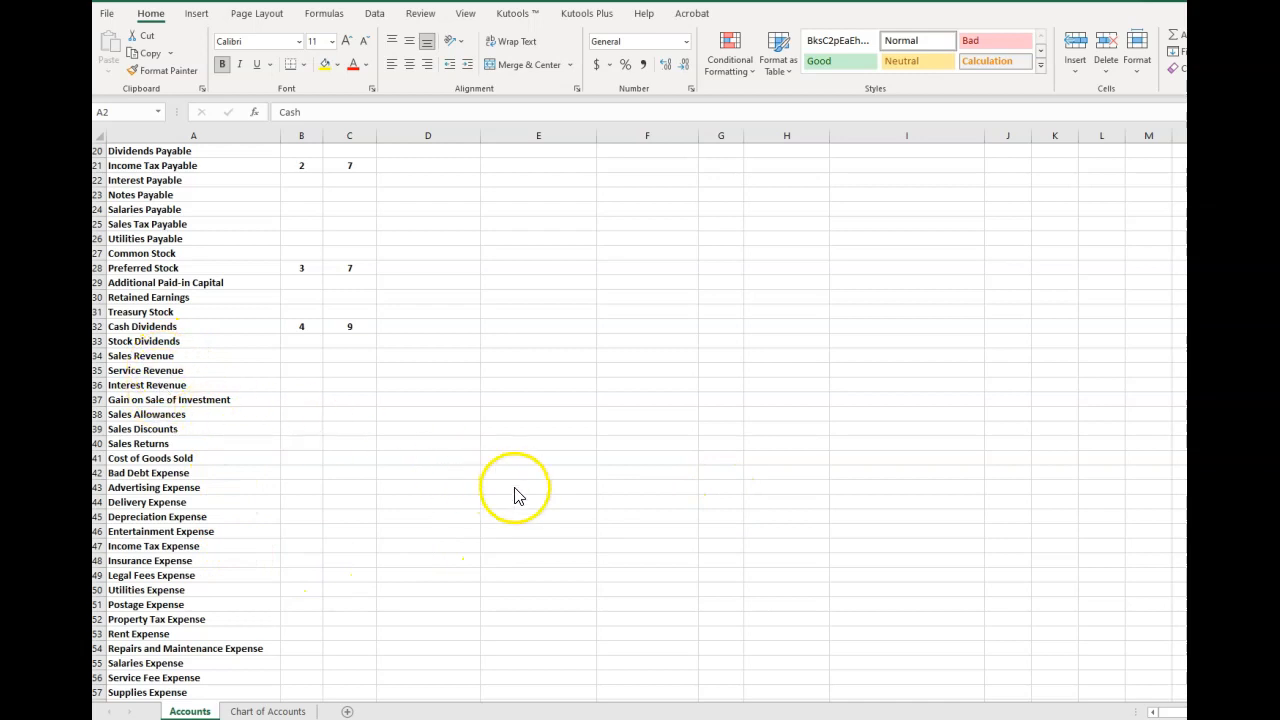
pyautogui.scroll(6, 512, 500)
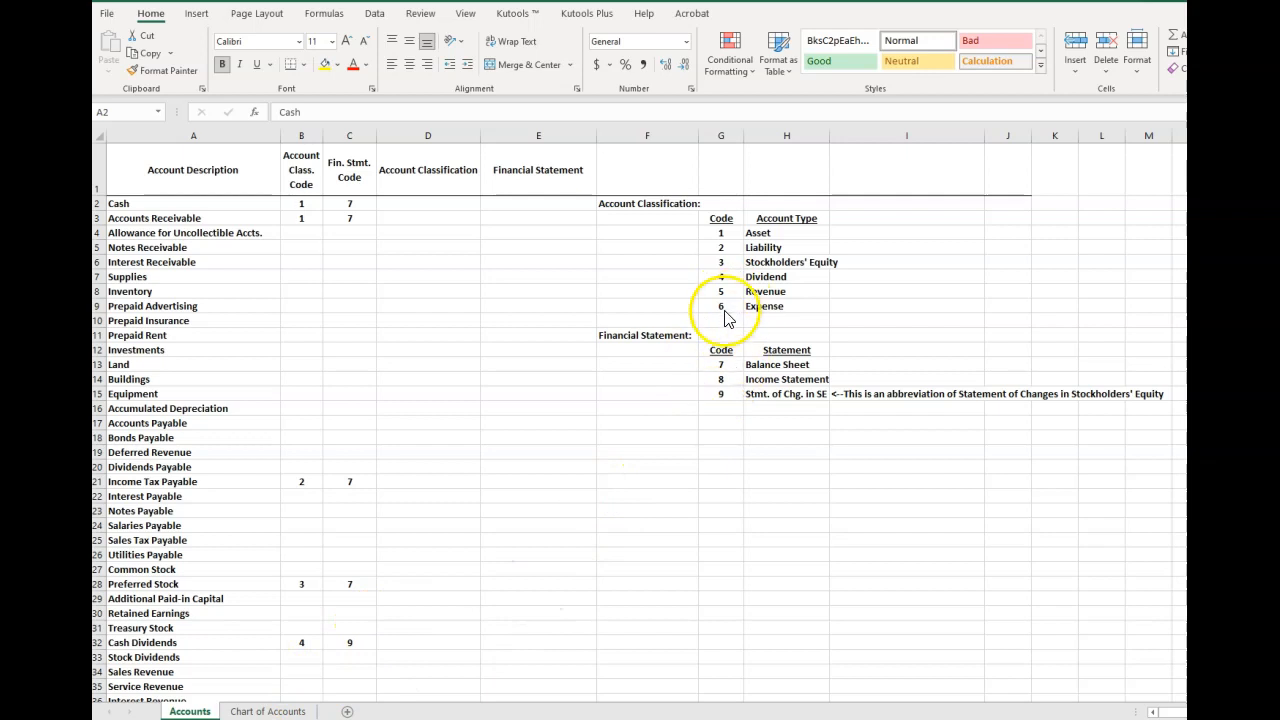
pyautogui.scroll(-6, 508, 470)
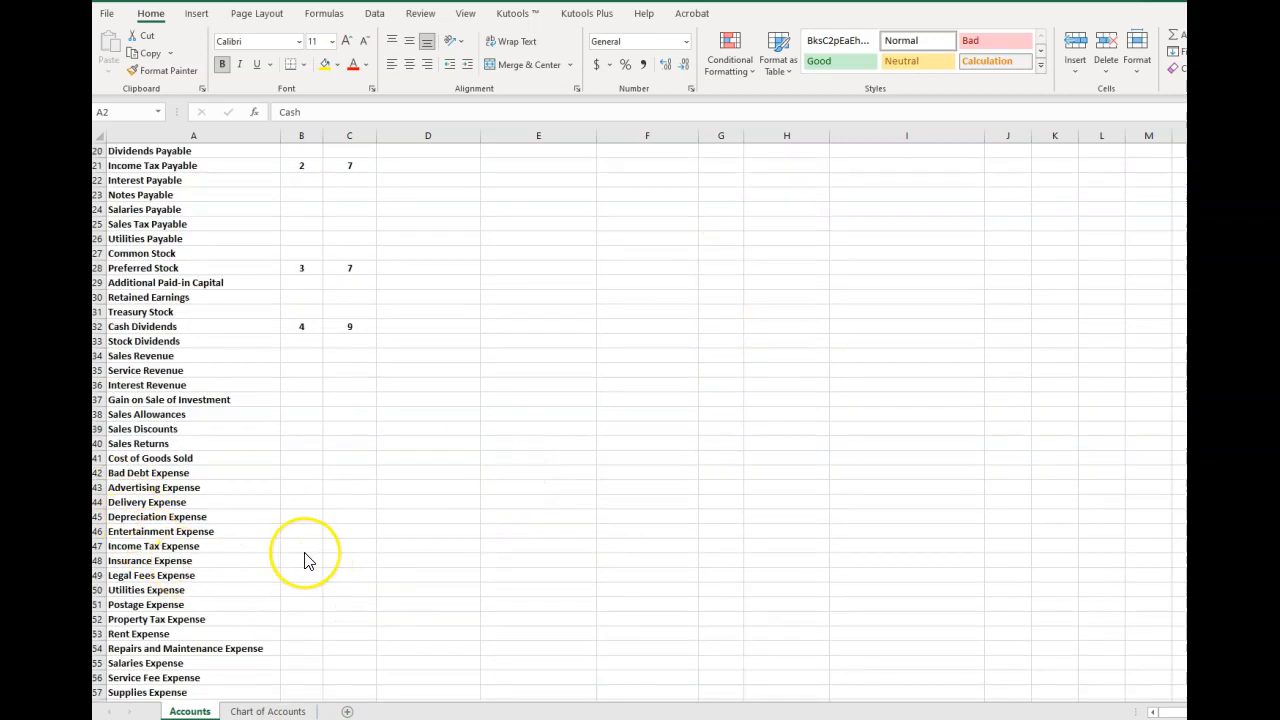
pyautogui.scroll(6, 305, 560)
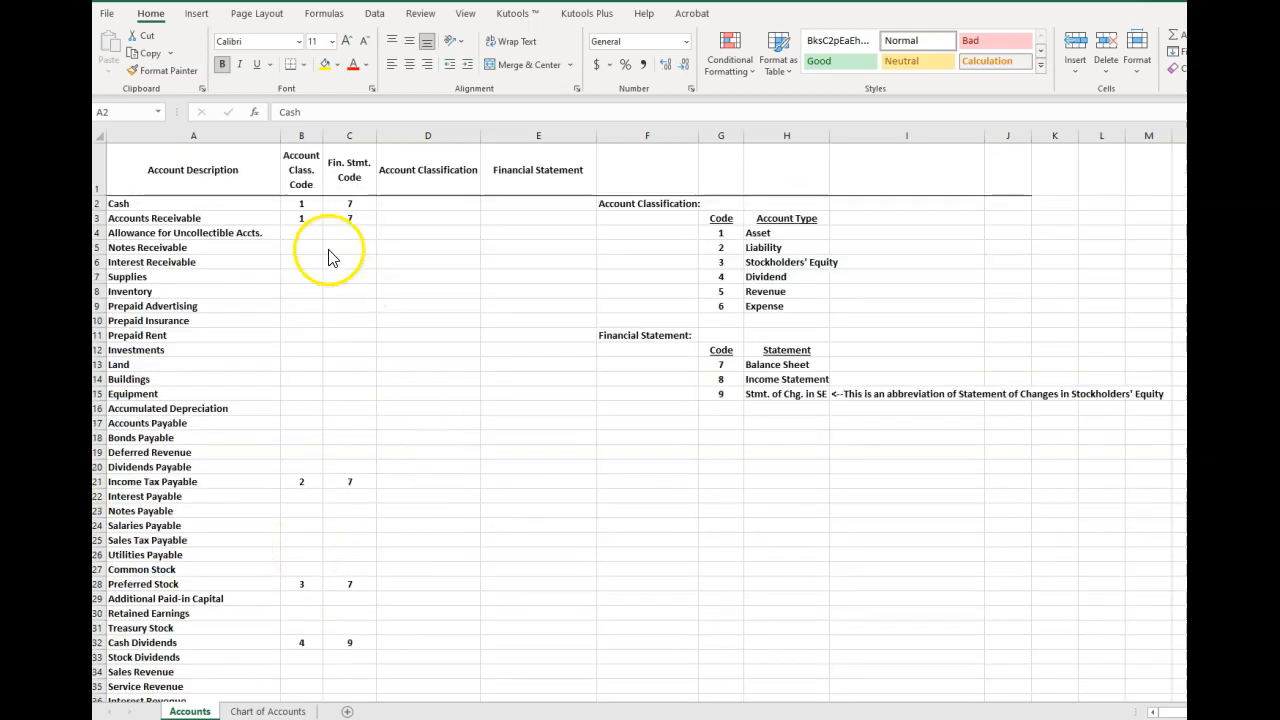
# Enter account class code 1 for Allowance for Uncollectible Accts. and Notes Receivable in B4 and B5
pyautogui.click(302, 232)
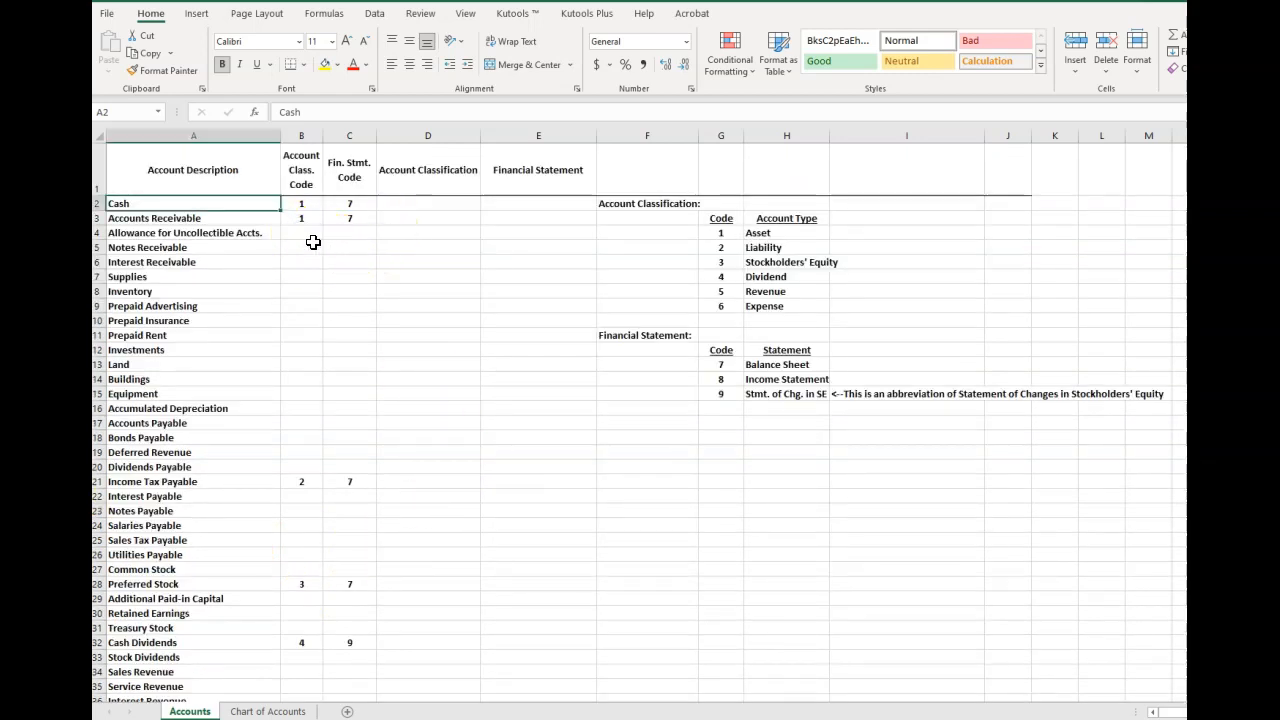
pyautogui.click(310, 239)
pyautogui.write('1')
pyautogui.press('Return')
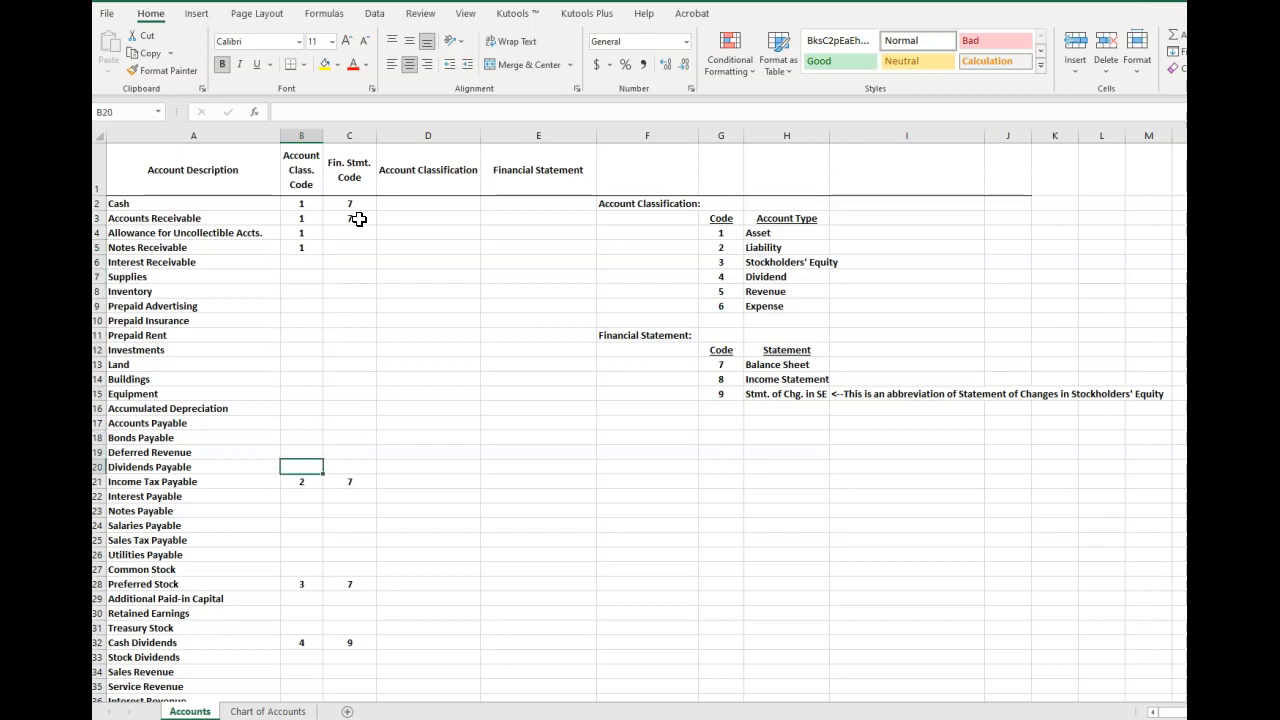
# Enter account class code 2 for Dividends Payable in B20 and 3 for Additional Paid-in Capital in B29
pyautogui.write('2')
pyautogui.press('Return')
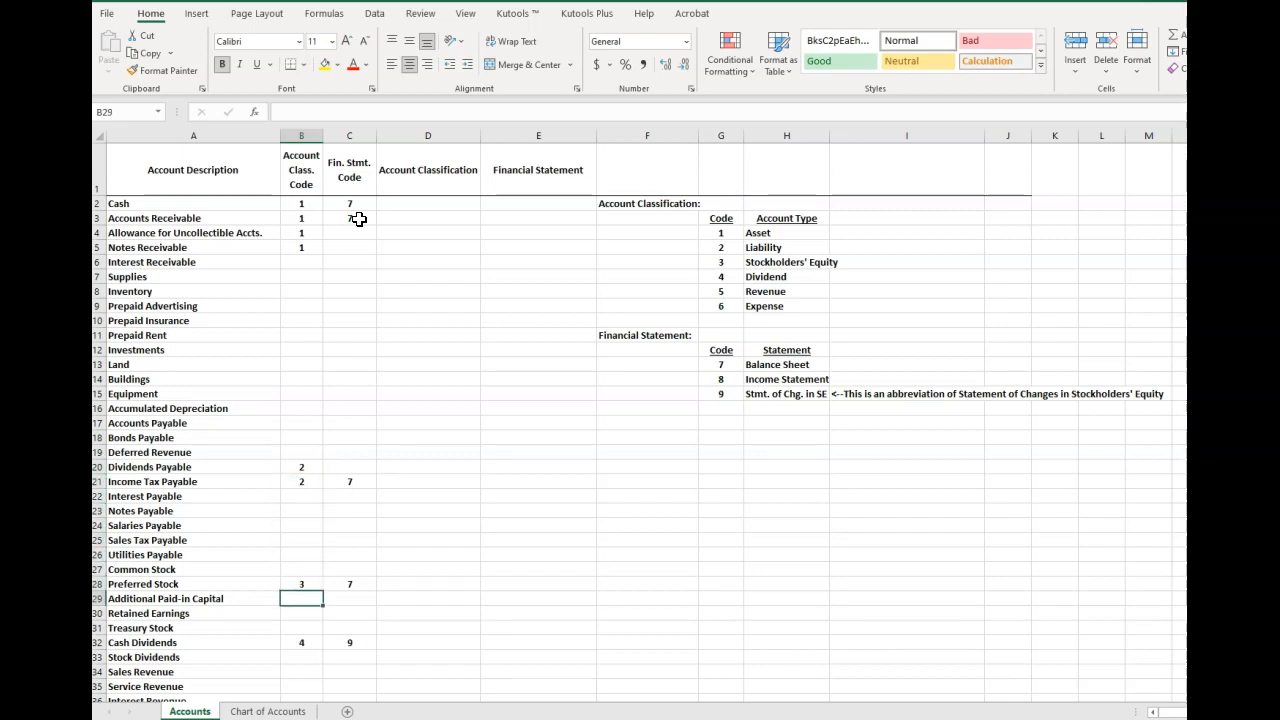
pyautogui.write('3')
pyautogui.press('Return')
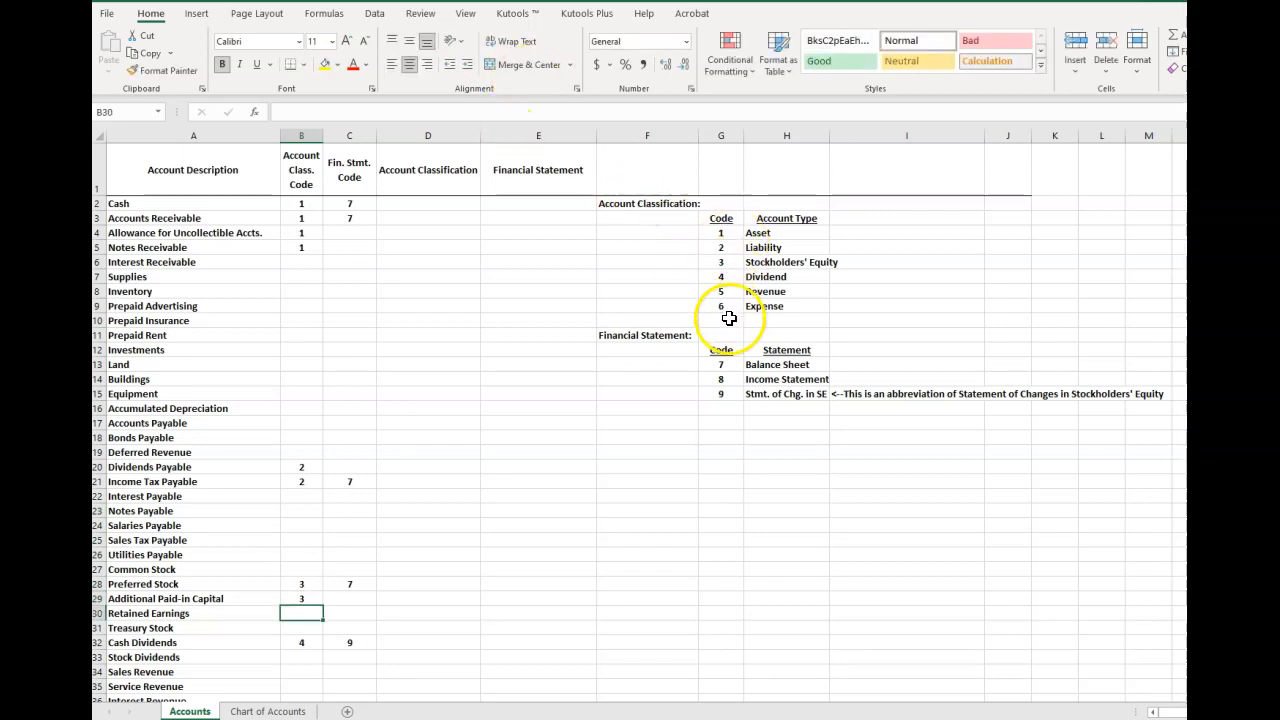
# Enter account class code 5 for Sales Revenue in B34 and 6 for Bad Debt Expense in B42
pyautogui.scroll(-6, 471, 420)
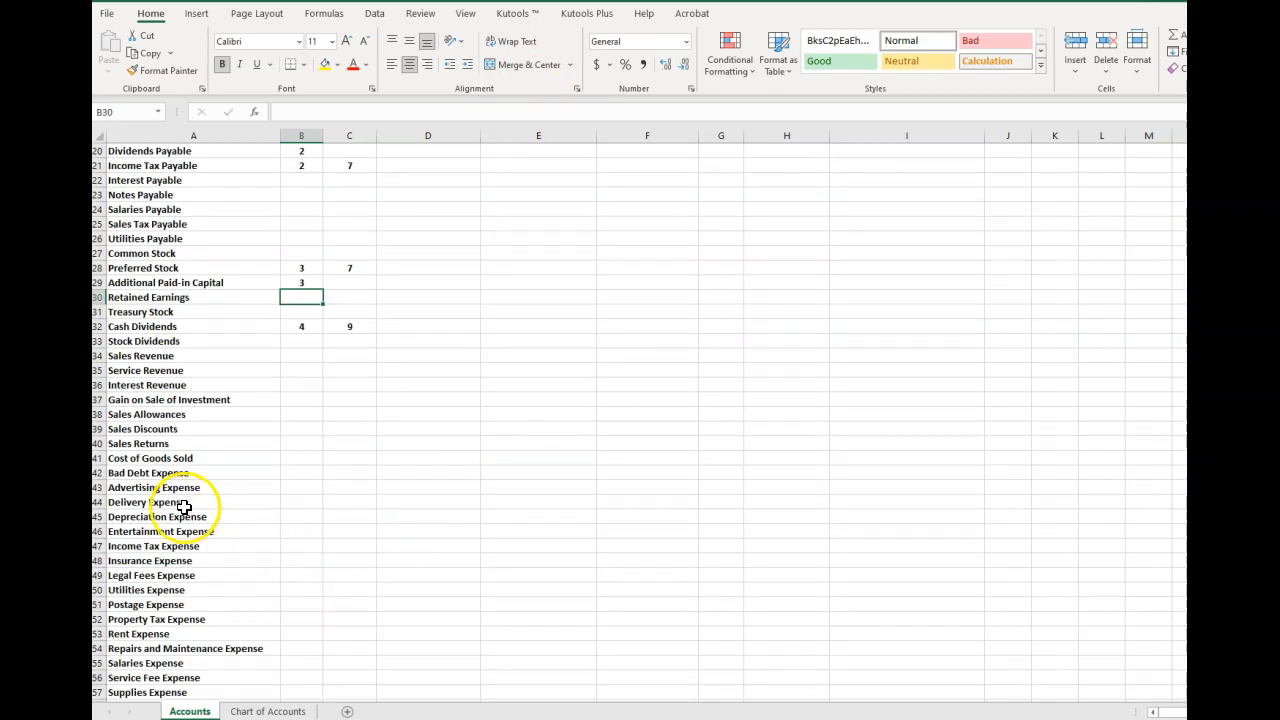
pyautogui.scroll(6, 729, 437)
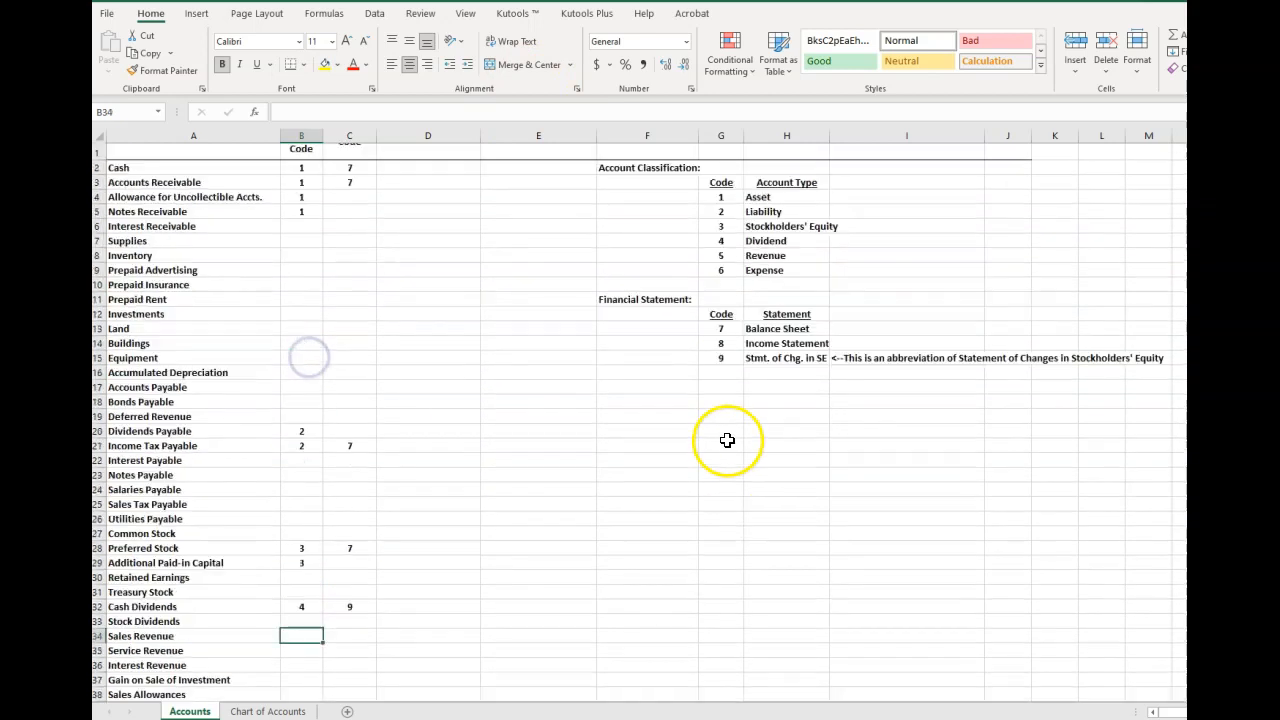
pyautogui.scroll(-6, 659, 477)
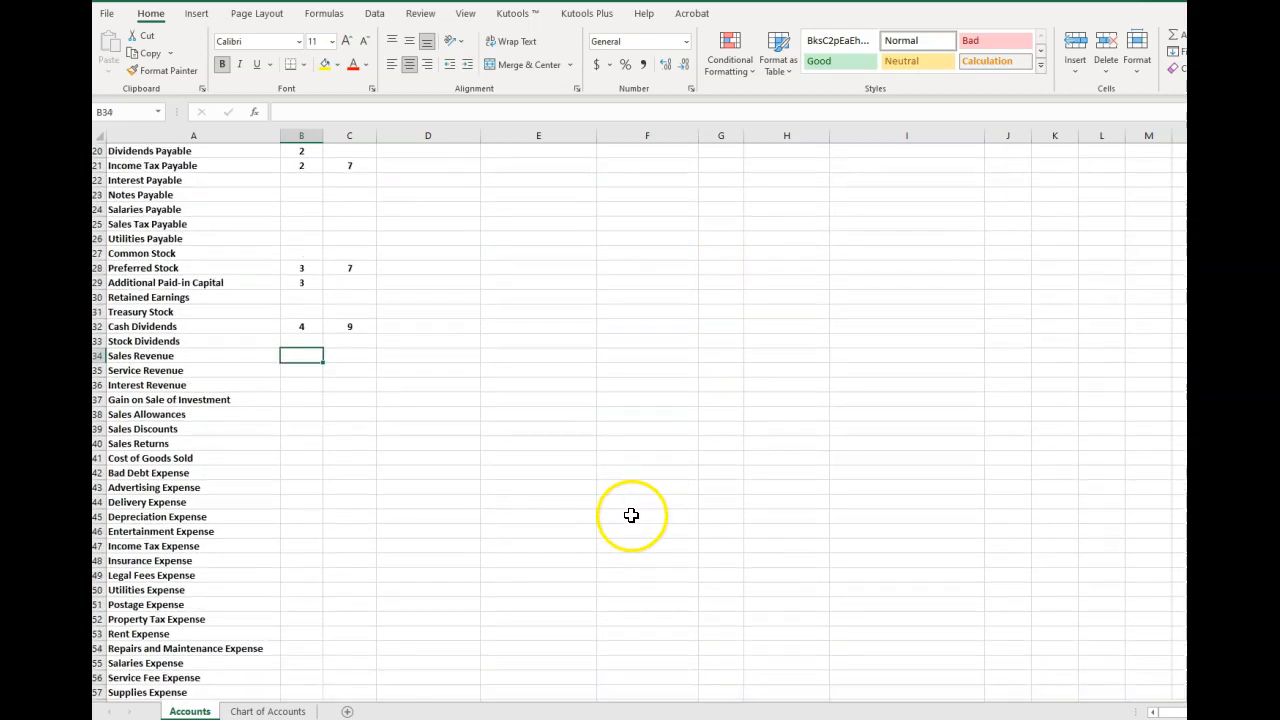
pyautogui.write('5')
pyautogui.press('Return')
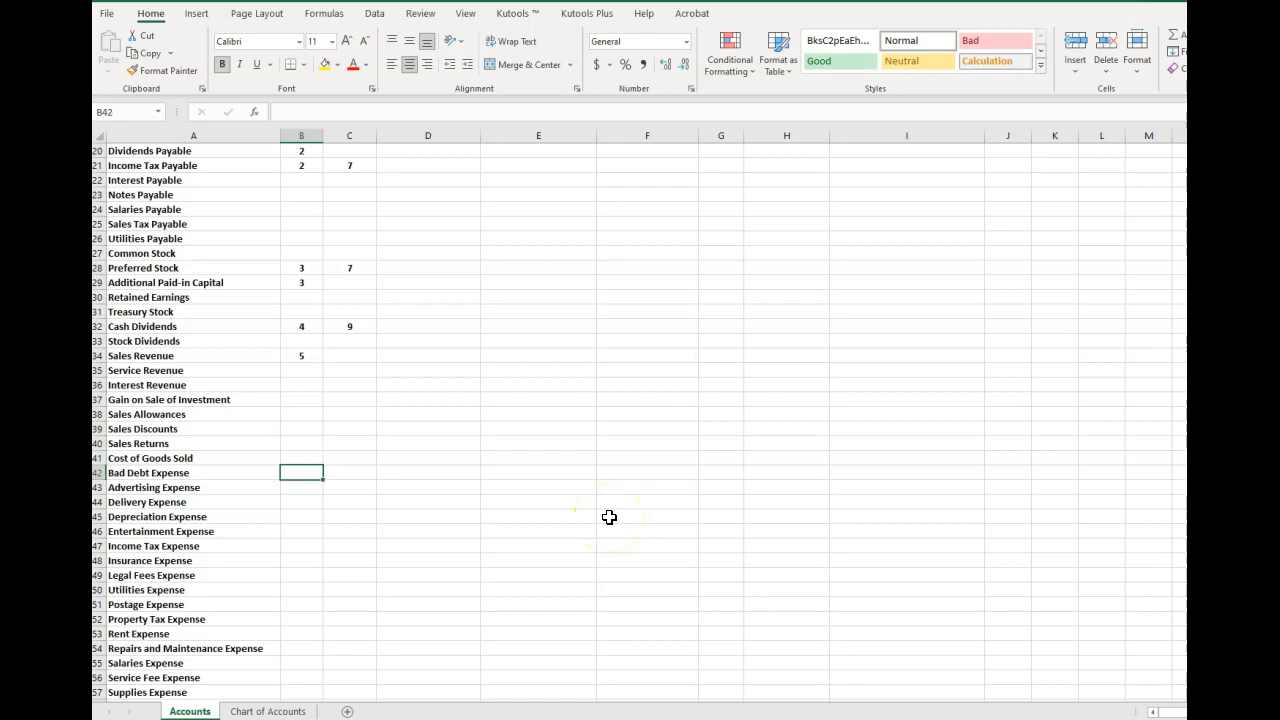
pyautogui.write('6')
pyautogui.press('Return')
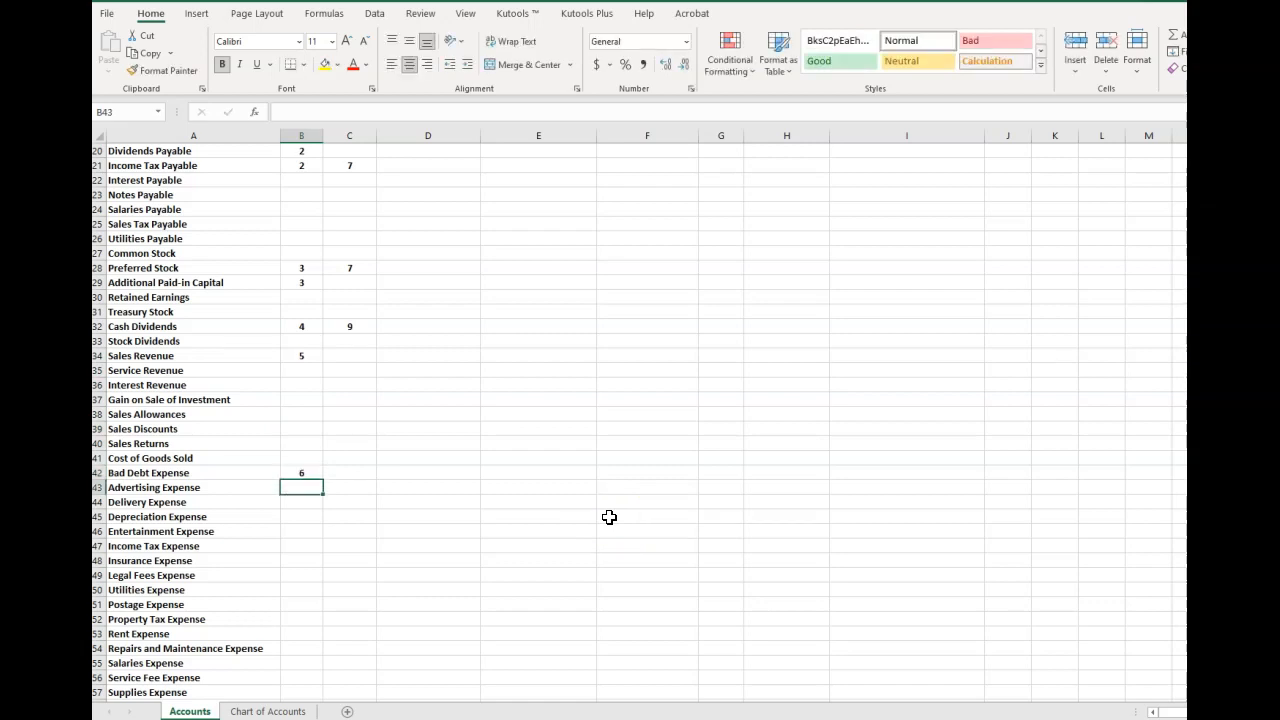
# Enter financial statement code 7 for Supplies in C7
pyautogui.scroll(6, 609, 517)
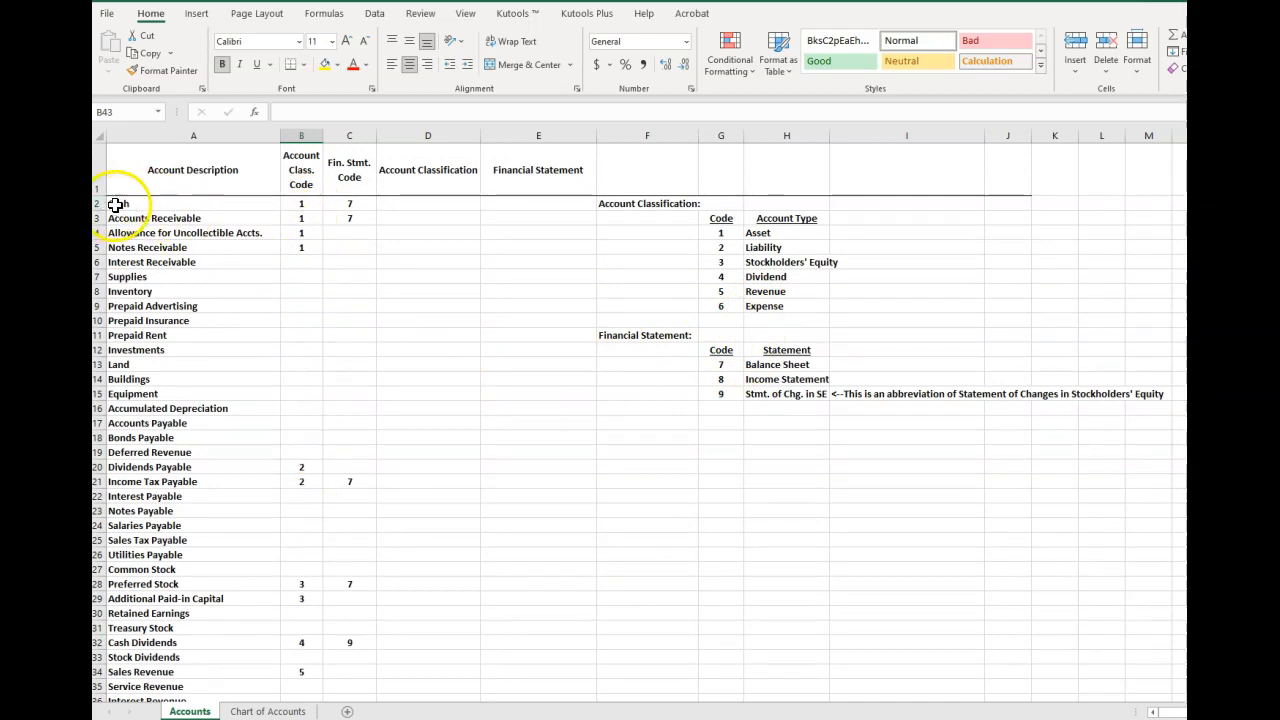
pyautogui.scroll(-13, 251, 329)
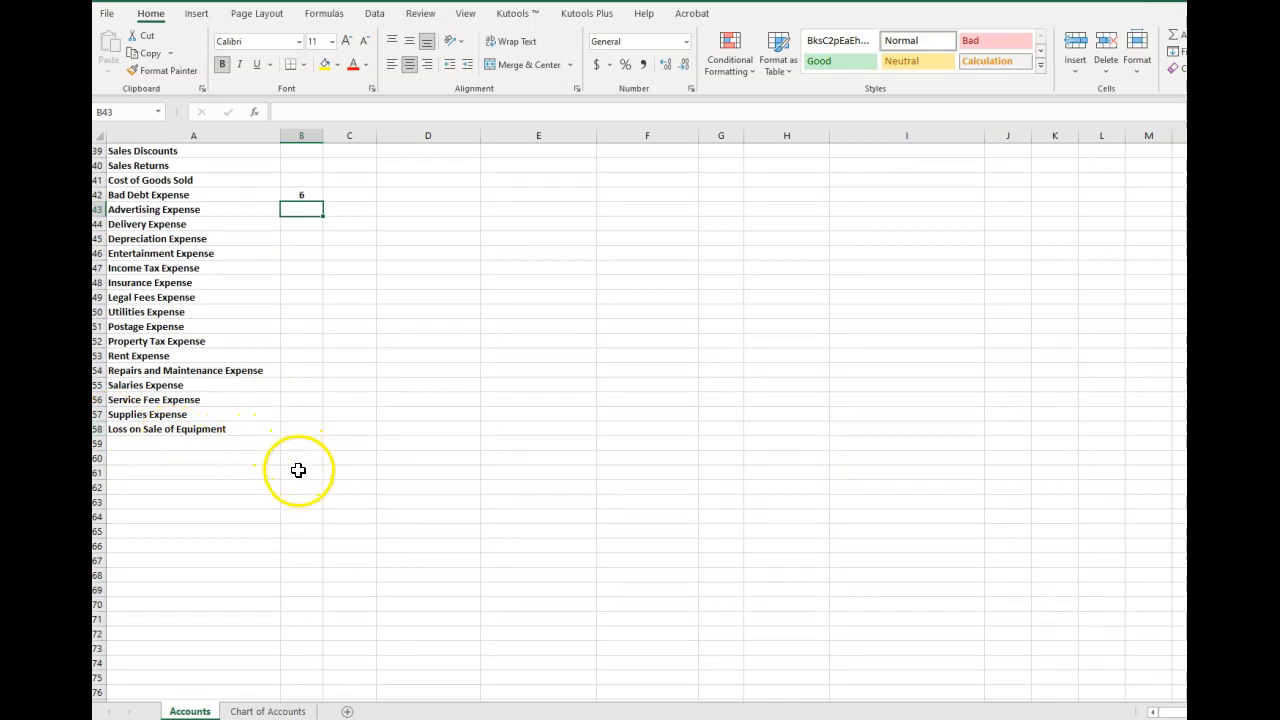
pyautogui.scroll(13, 296, 468)
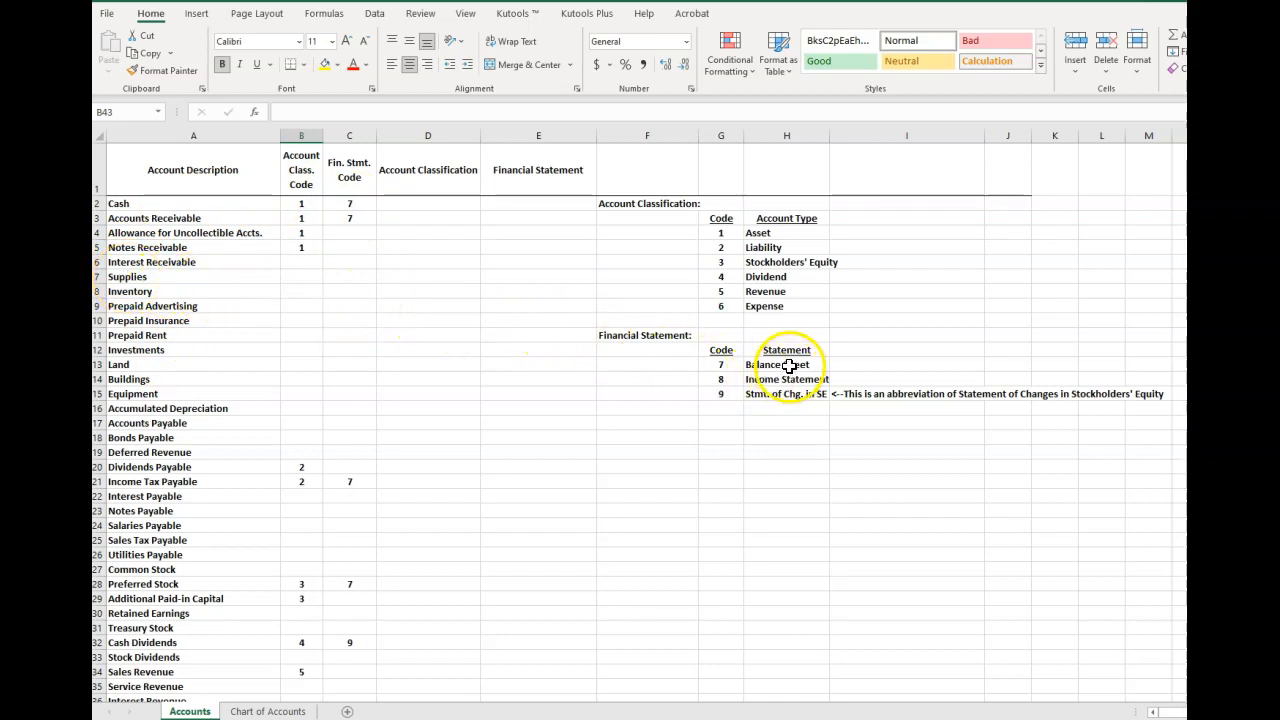
pyautogui.click(357, 276)
pyautogui.write('7')
pyautogui.press('Return')
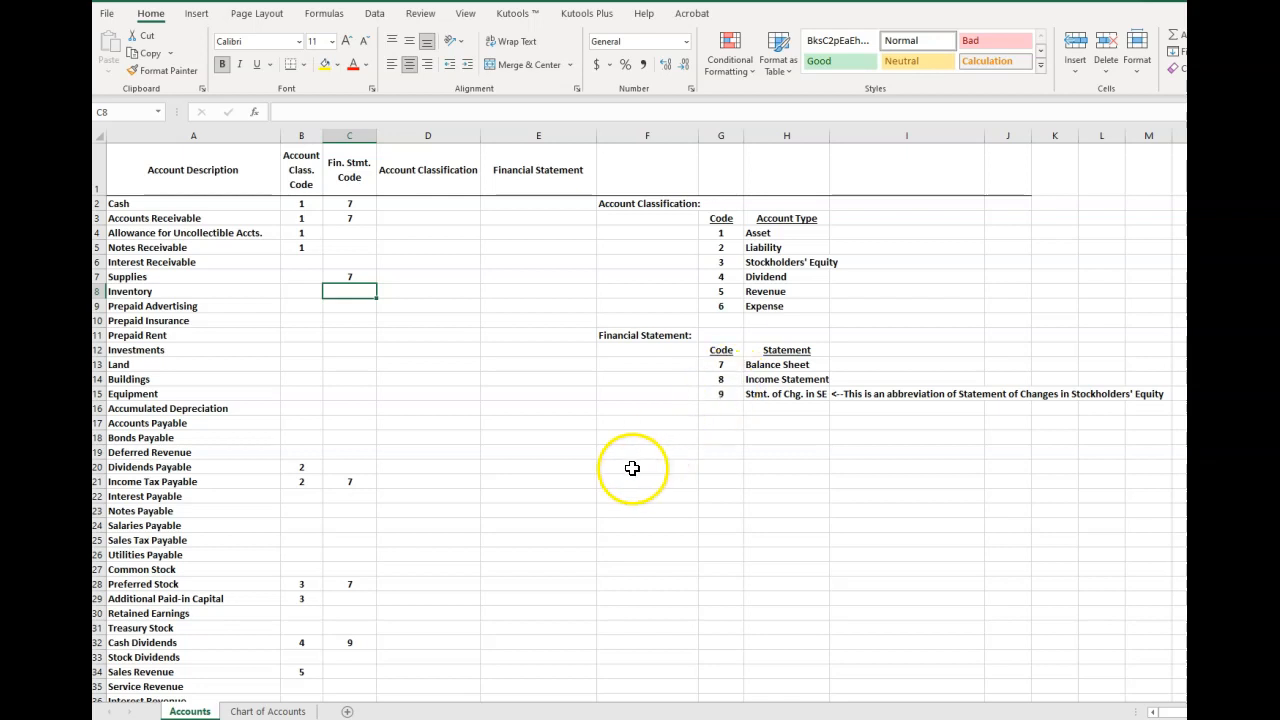
# Enter financial statement code 8 for Sales Revenue in C34 and for Bad Debt Expense in C42
pyautogui.scroll(-6, 631, 480)
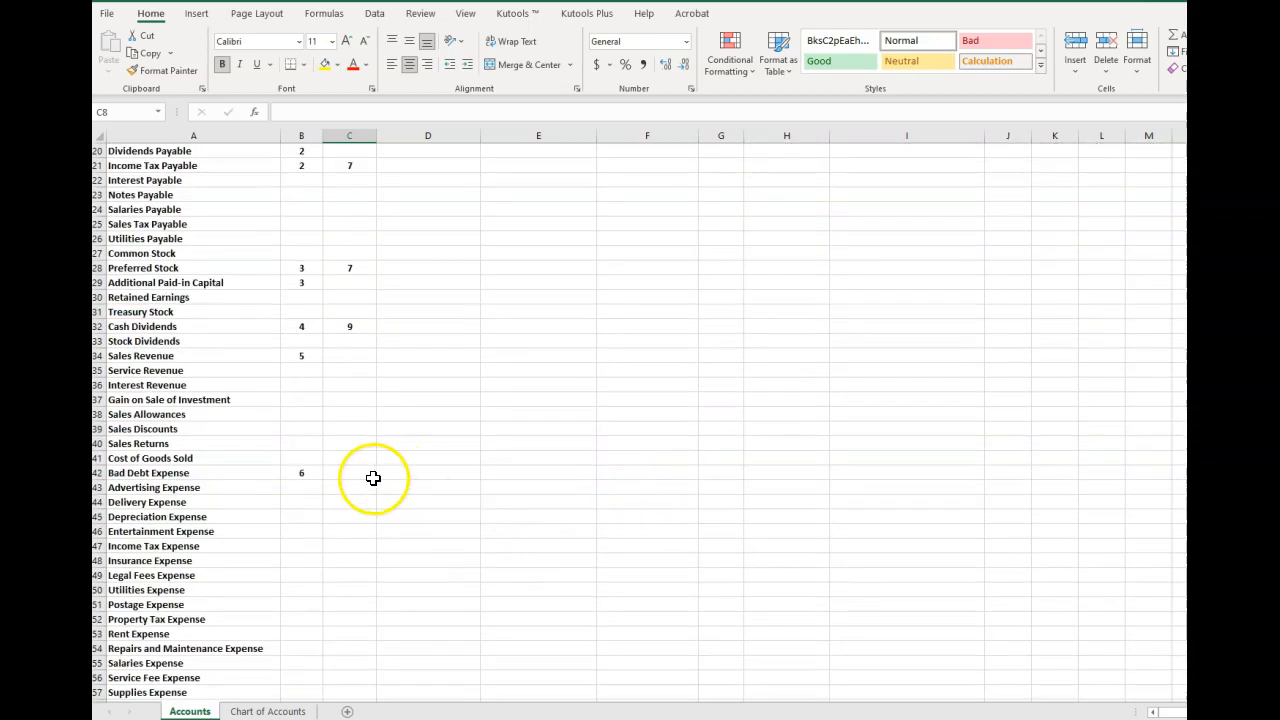
pyautogui.click(348, 358)
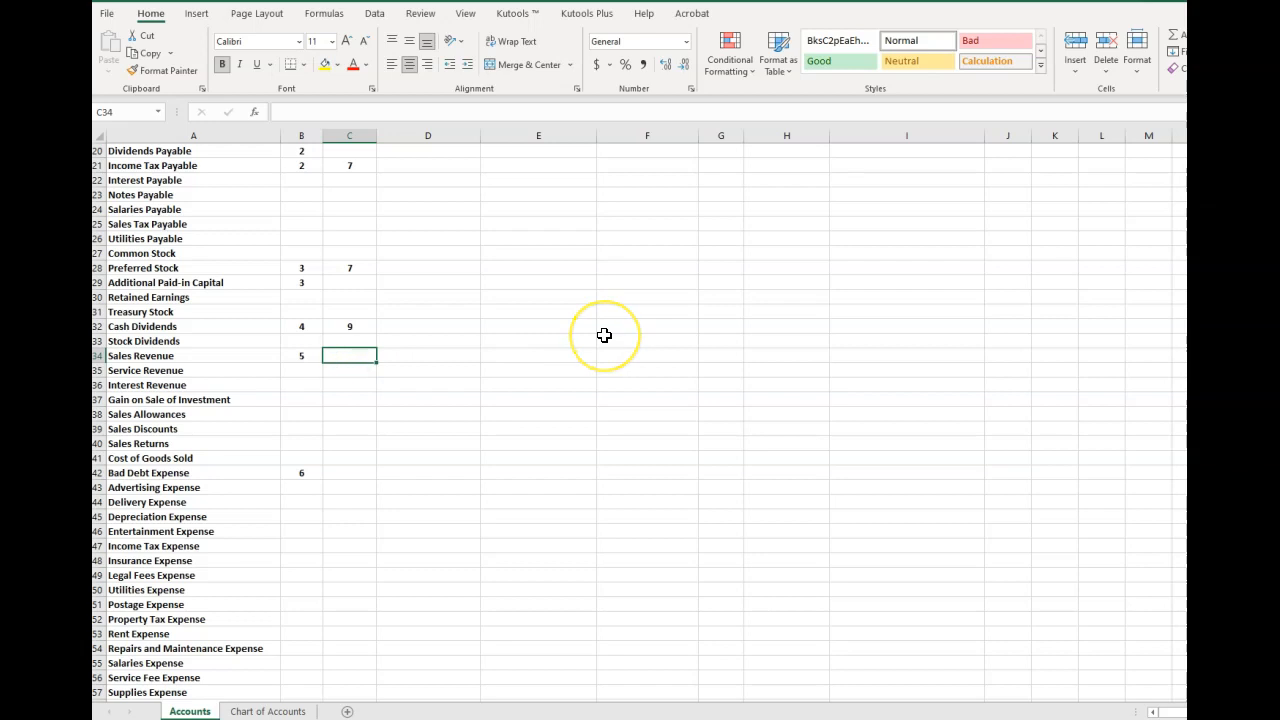
pyautogui.write('8')
pyautogui.press('Return')
pyautogui.press('Down')
pyautogui.press('Down')
pyautogui.press('Down')
pyautogui.press('Down')
pyautogui.press('Down')
pyautogui.press('Down')
pyautogui.press('Down')
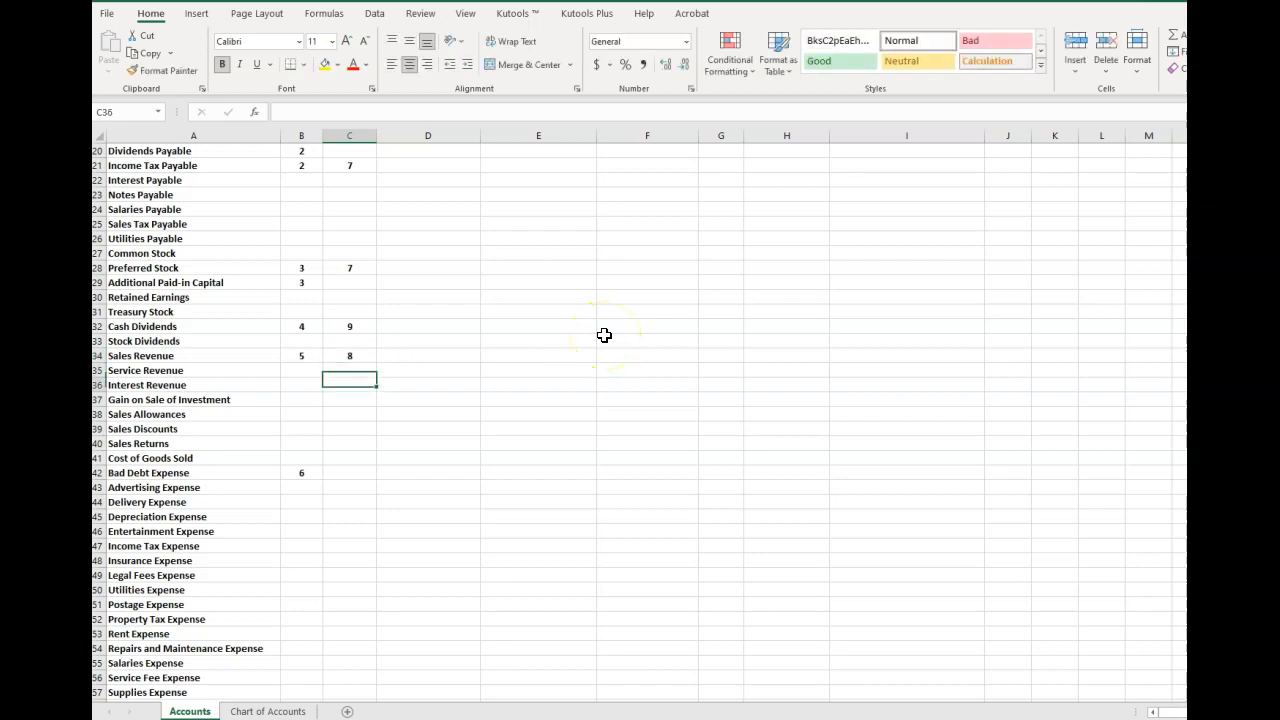
pyautogui.write('8')
pyautogui.press('Return')
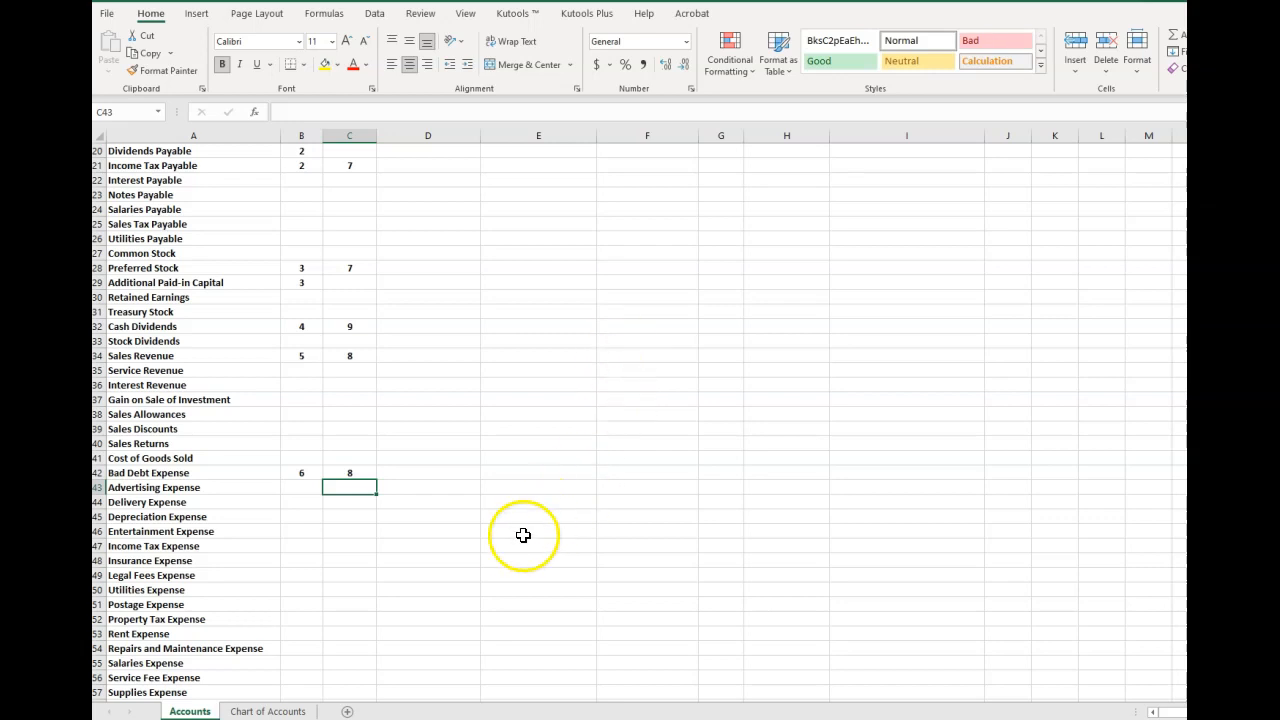
# Start a VLOOKUP formula in D2, the Account Classification cell for Cash, with B2 as the lookup value
pyautogui.scroll(6, 593, 466)
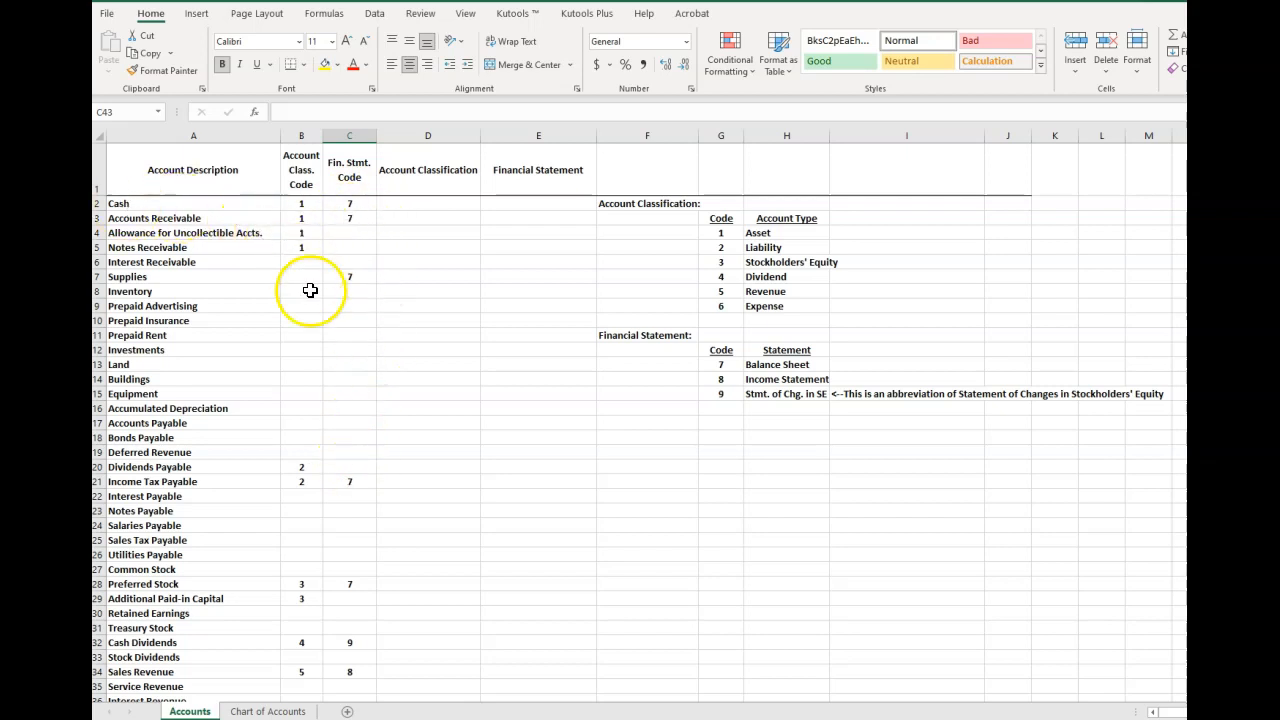
pyautogui.scroll(-13, 310, 290)
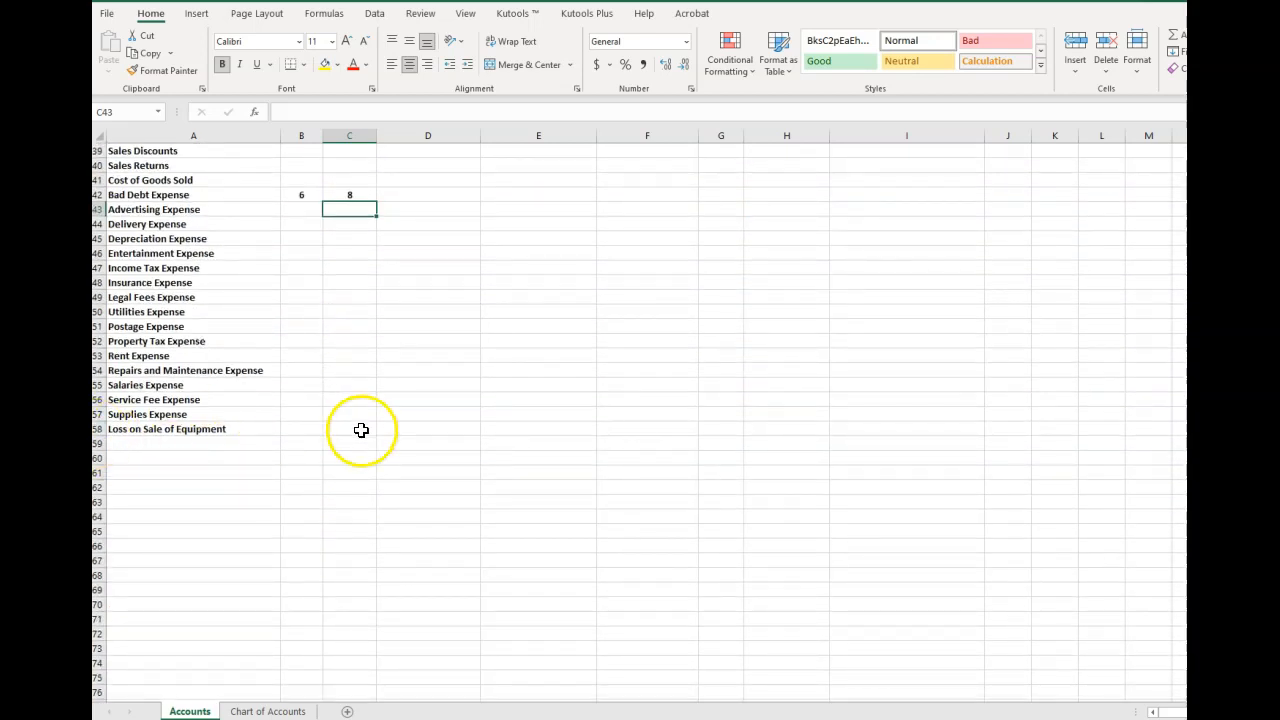
pyautogui.scroll(13, 361, 430)
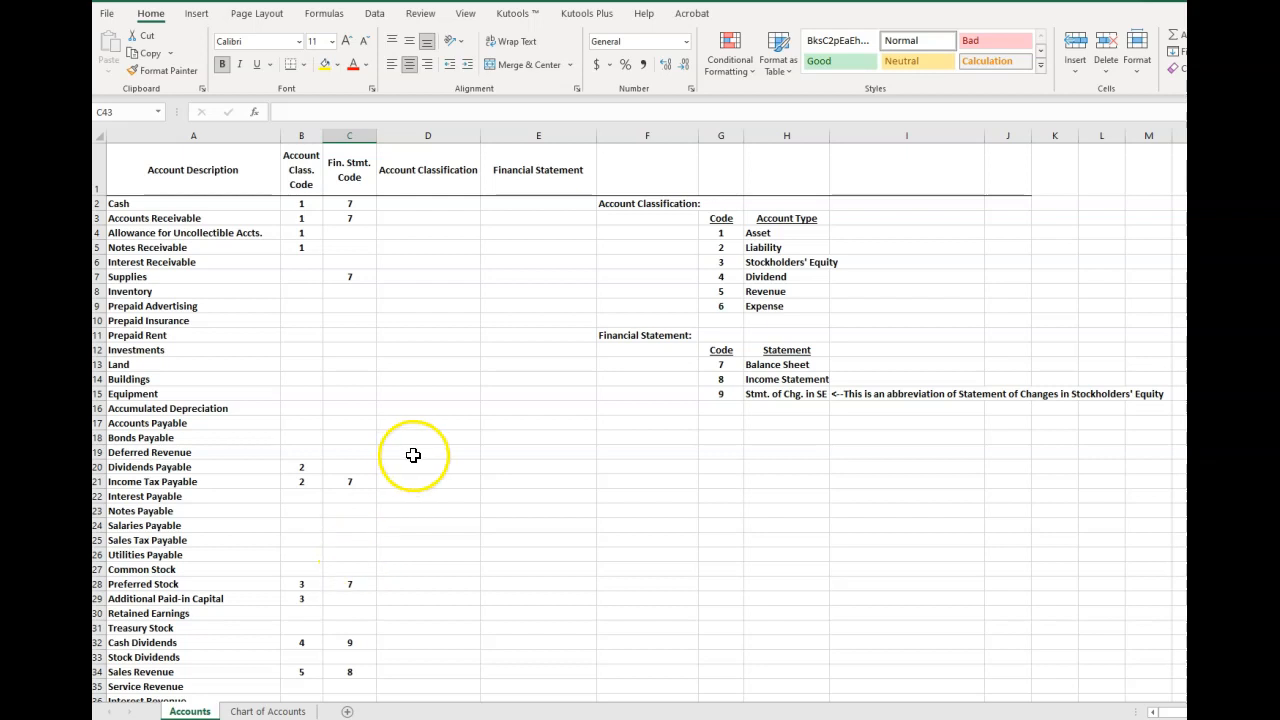
pyautogui.click(427, 208)
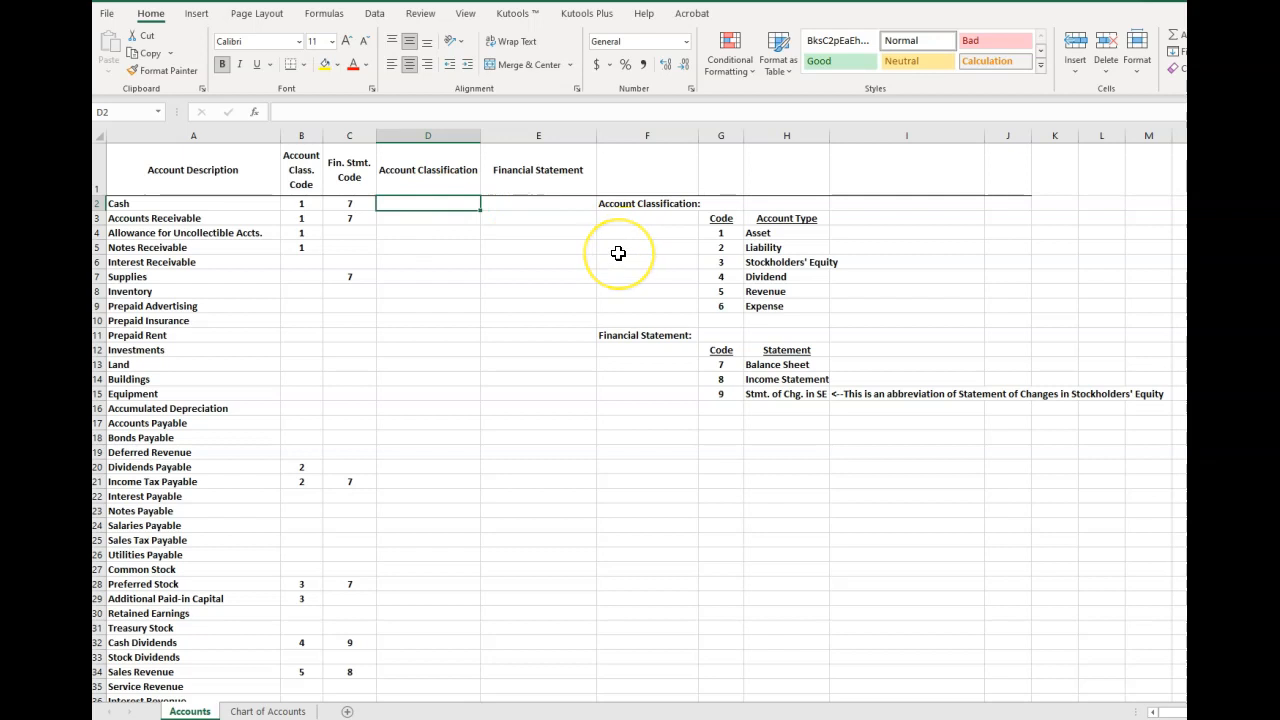
pyautogui.write('=')
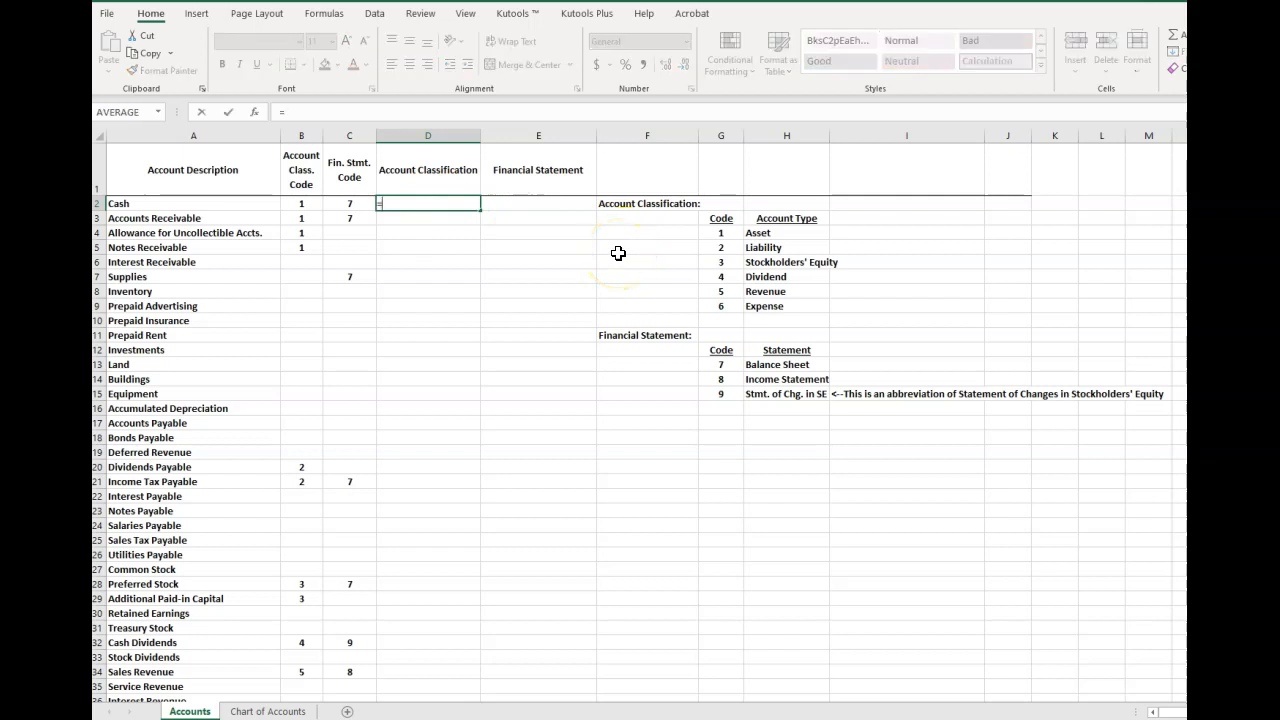
pyautogui.write('V')
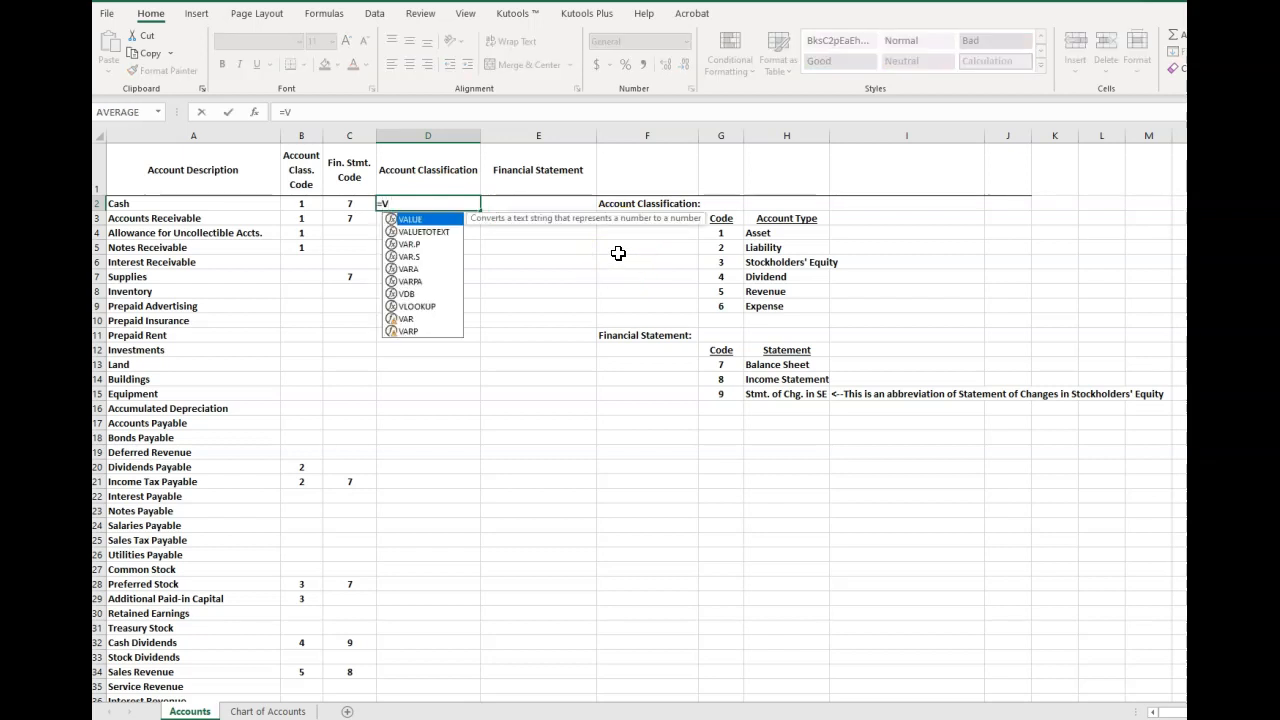
pyautogui.write('L')
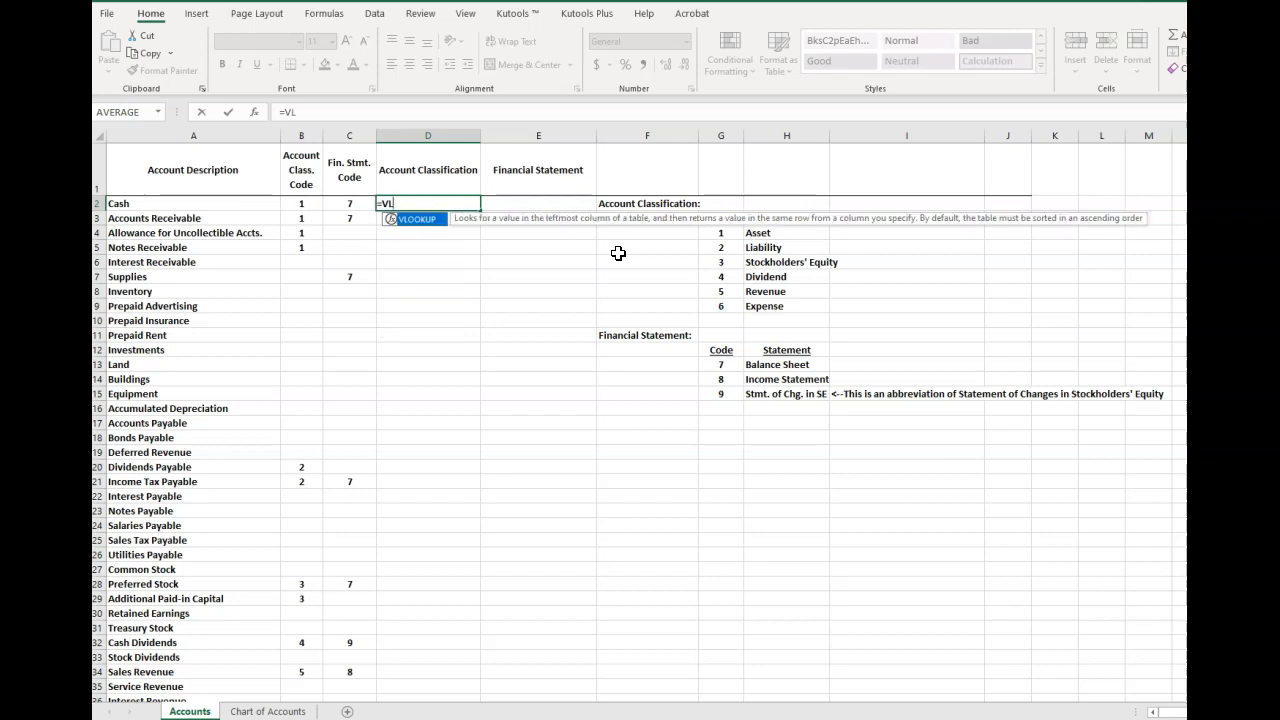
pyautogui.doubleClick(417, 221)
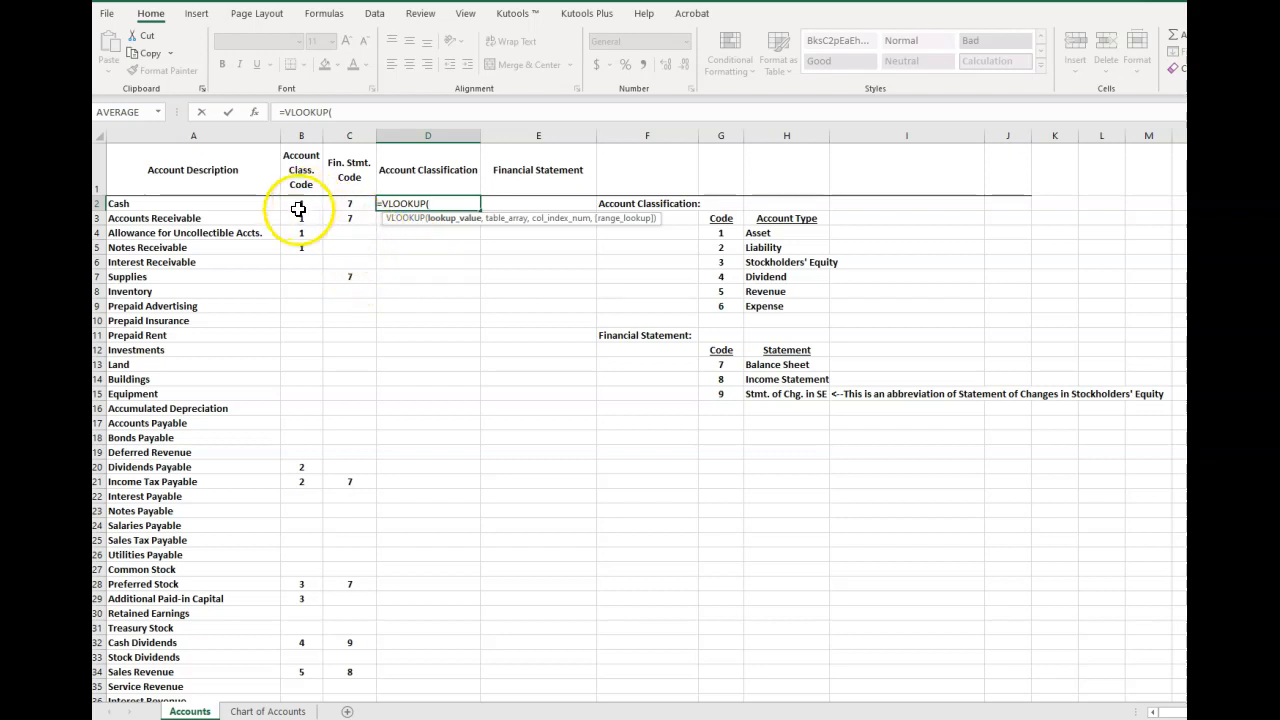
pyautogui.click(300, 204)
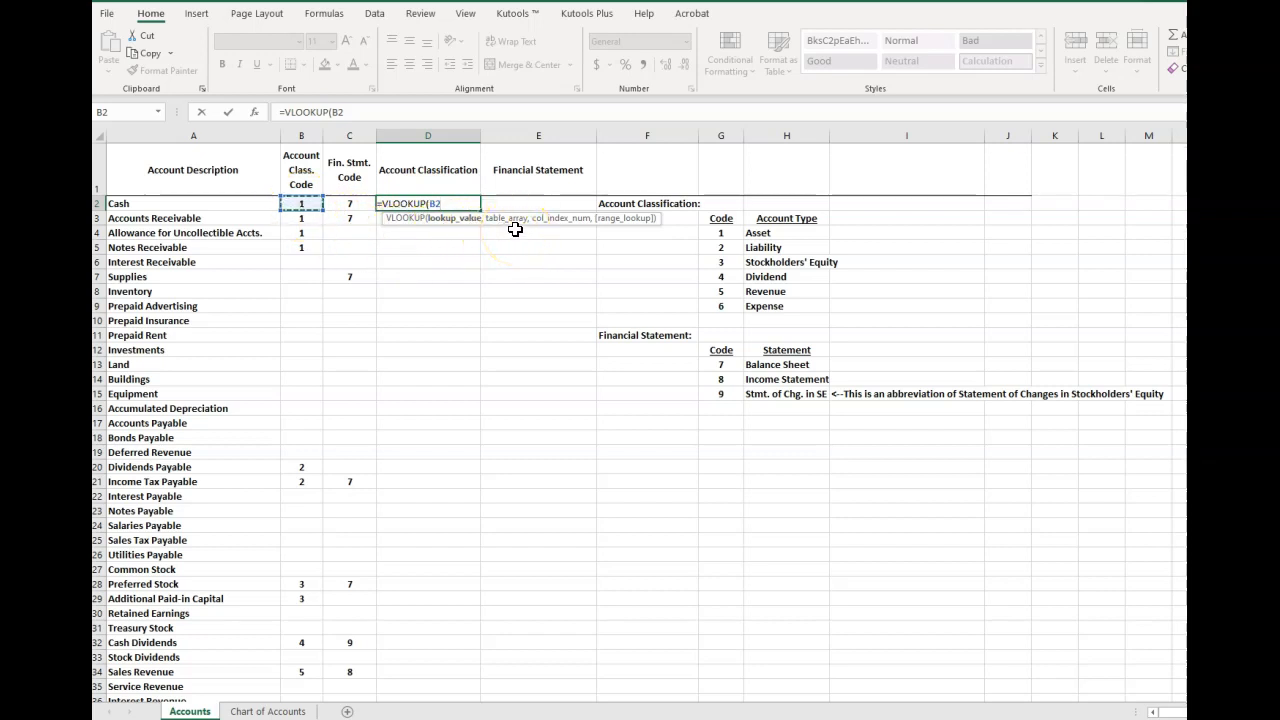
pyautogui.write(',')
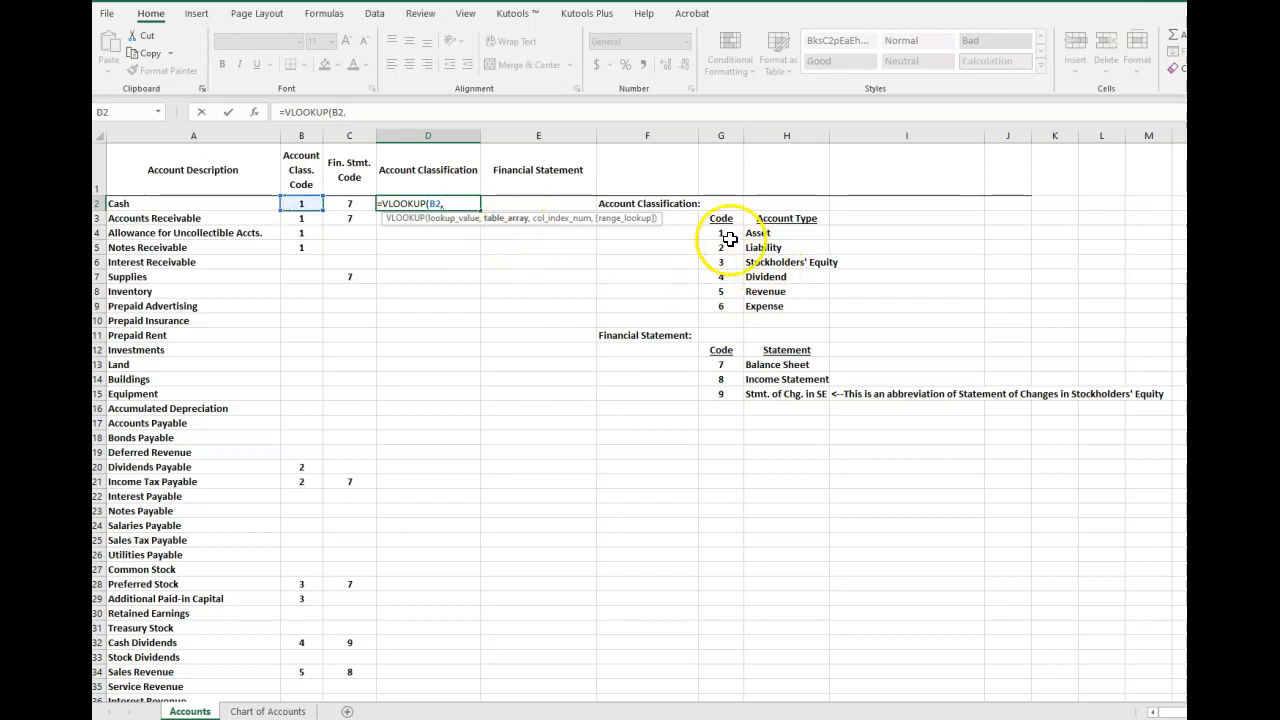
# Complete the VLOOKUP in D2 with absolute table array $G$4:$H$9, column index 2 and FALSE for an exact match
pyautogui.moveTo(725, 233); pyautogui.dragTo(731, 299)
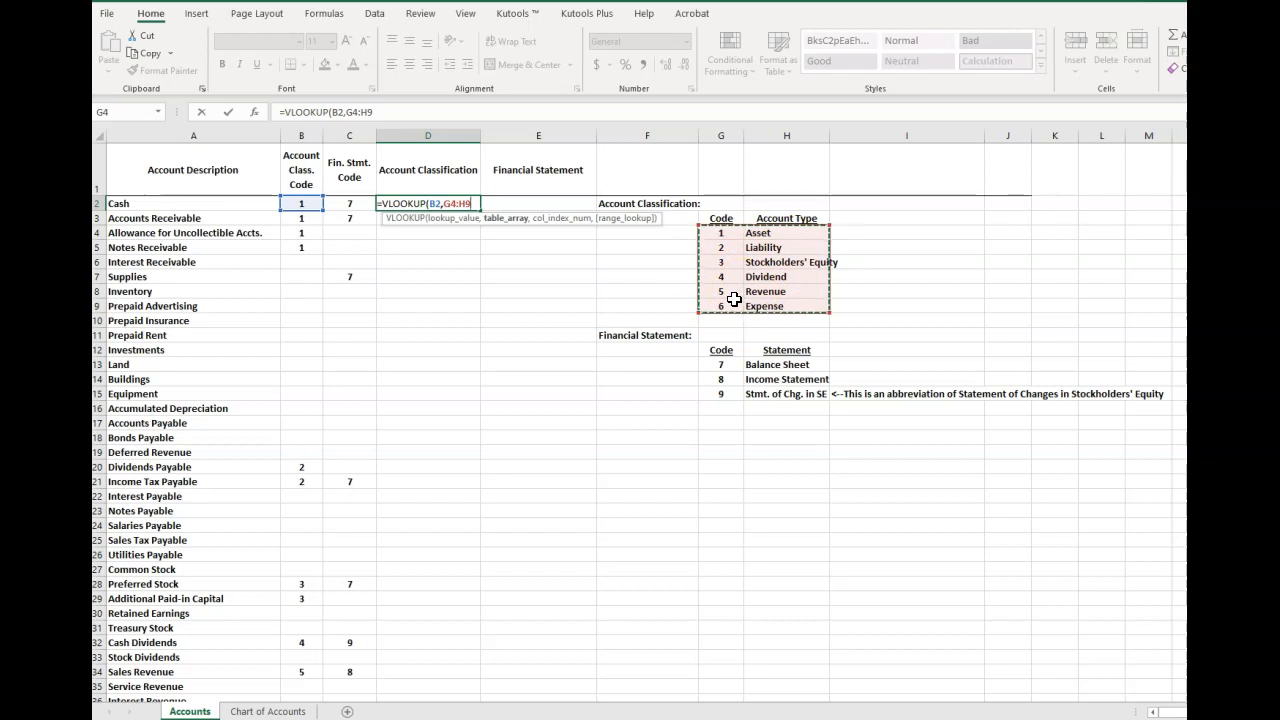
pyautogui.press('F4')
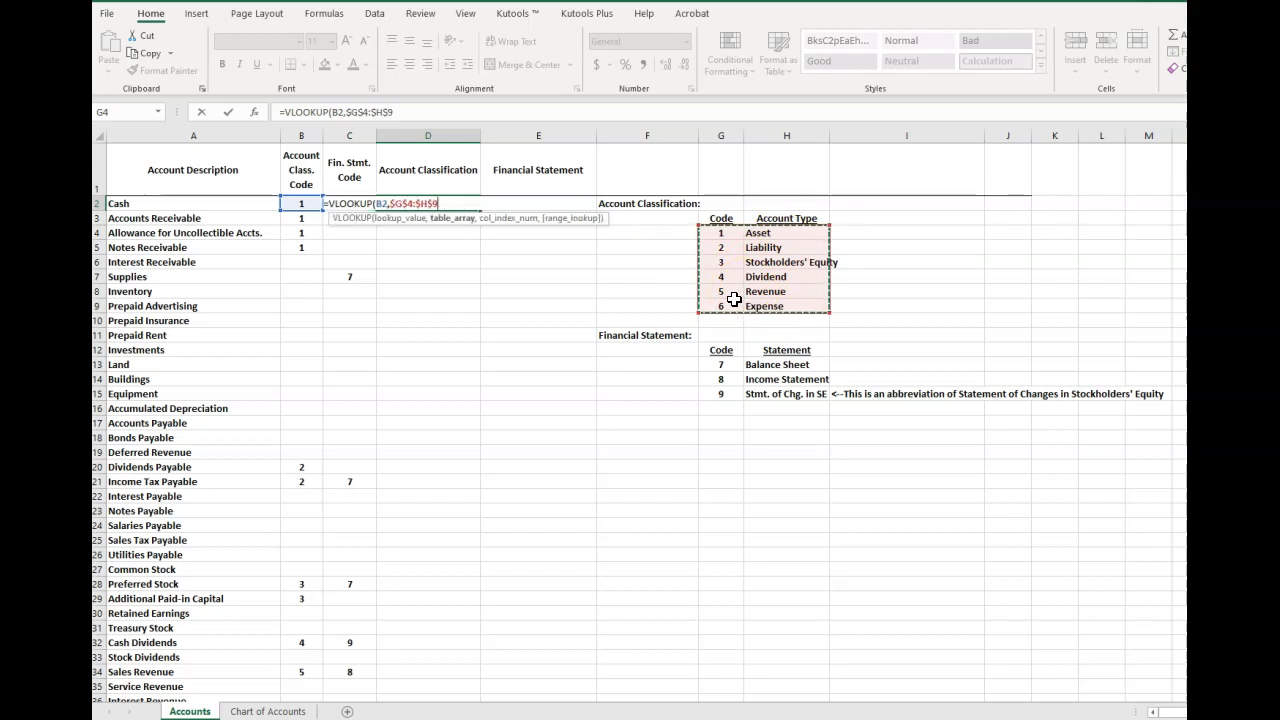
pyautogui.click(403, 204)
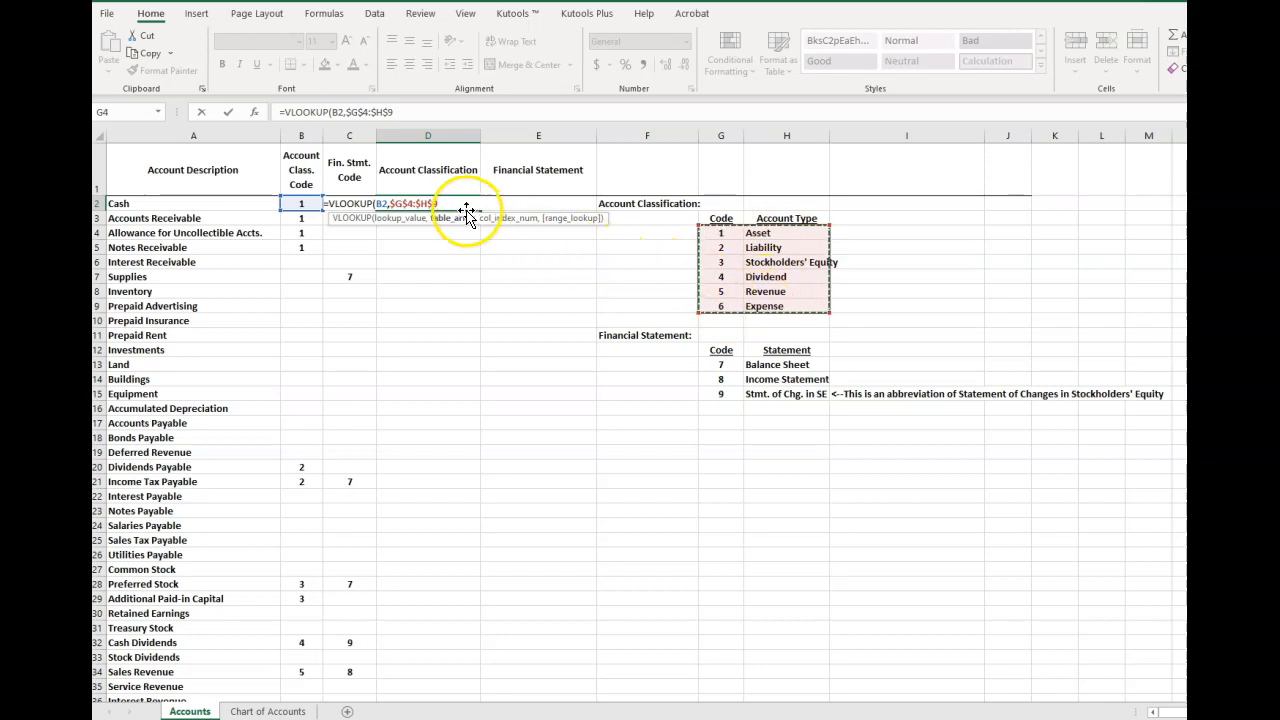
pyautogui.write(',2')
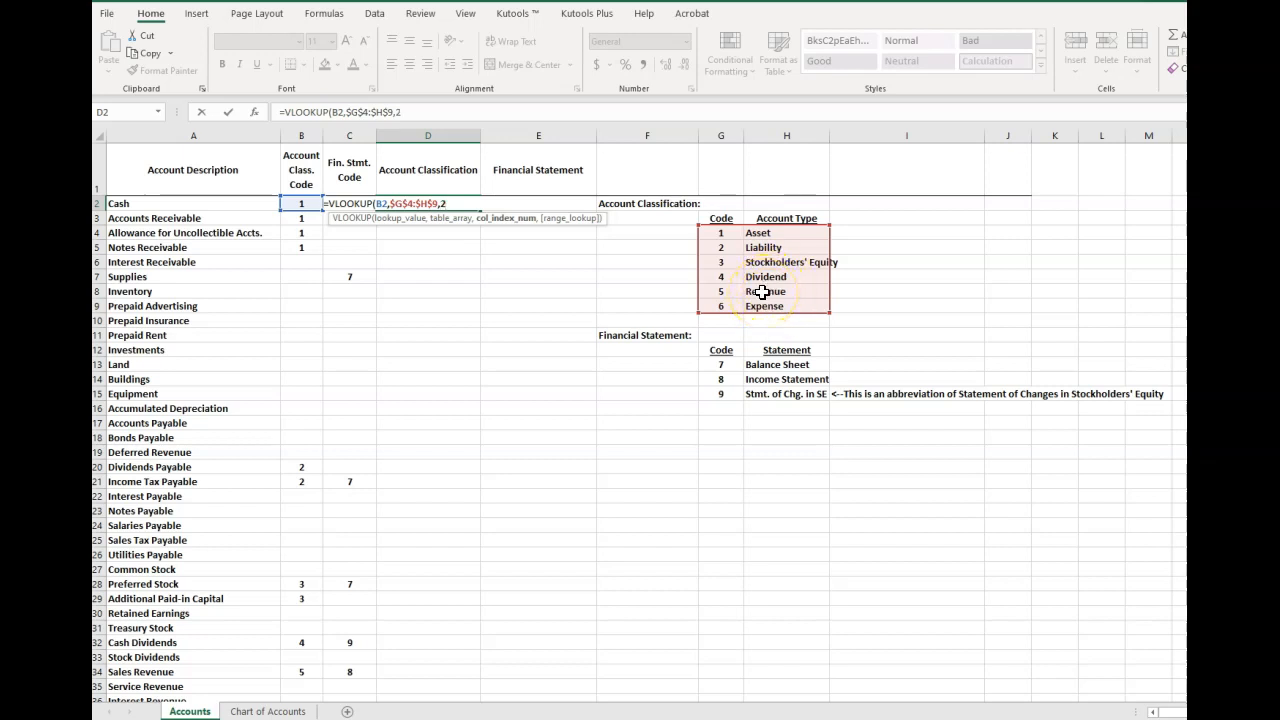
pyautogui.write(',')
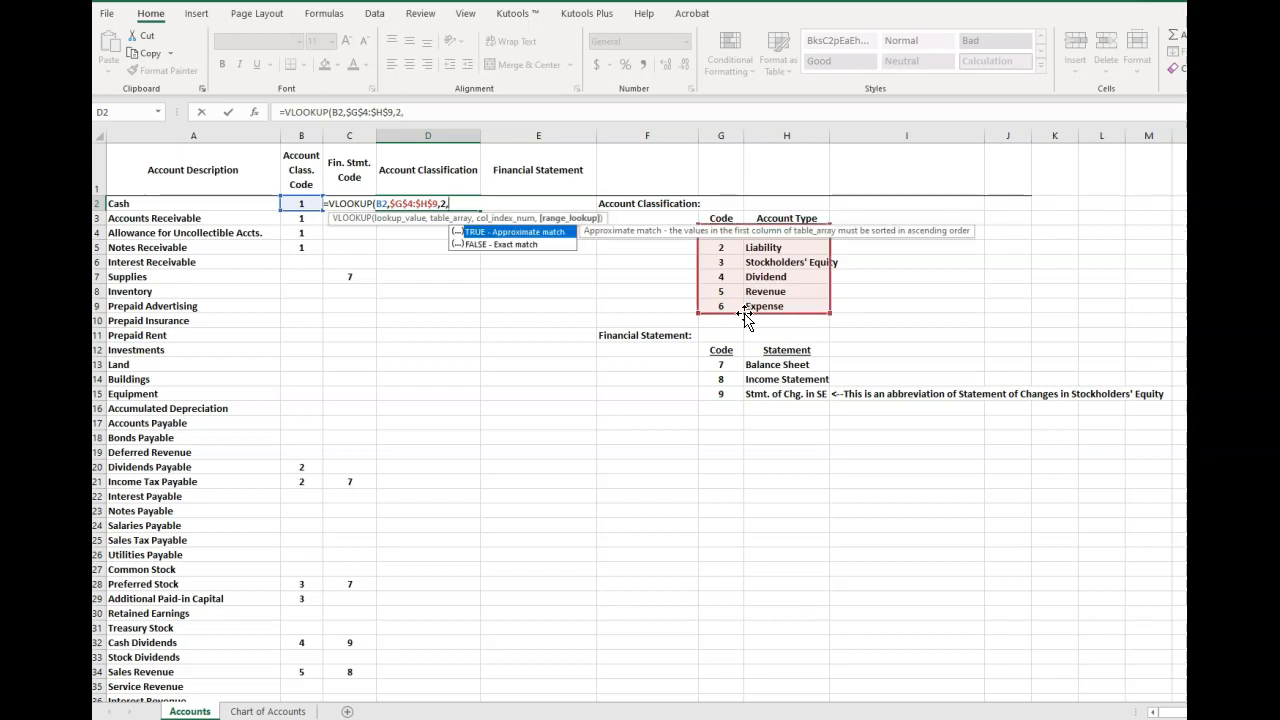
pyautogui.doubleClick(484, 245)
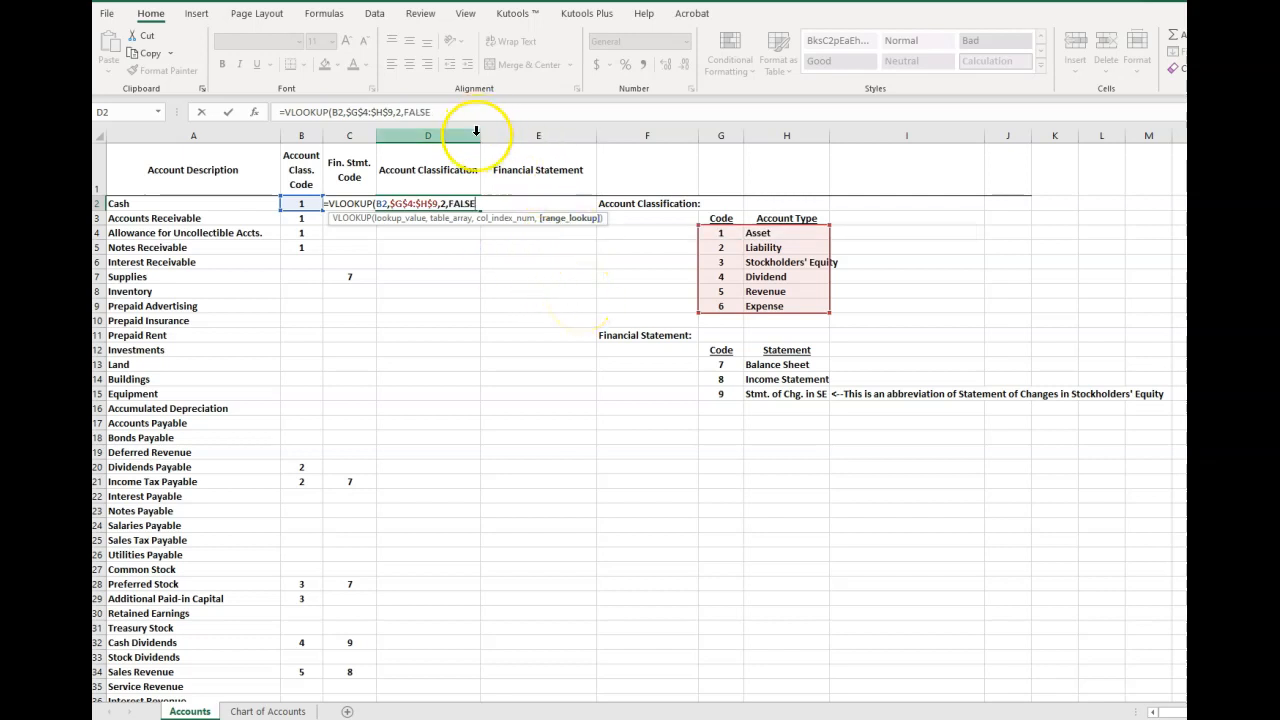
pyautogui.write(')')
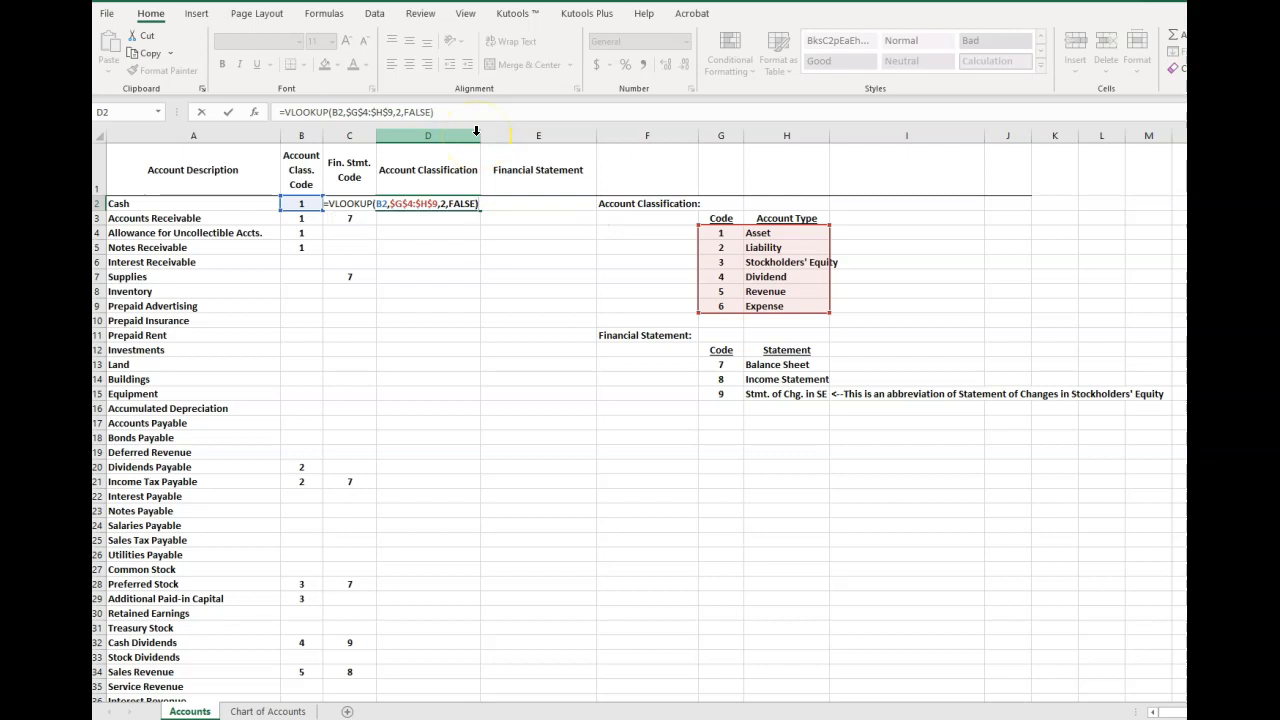
pyautogui.press('Return')
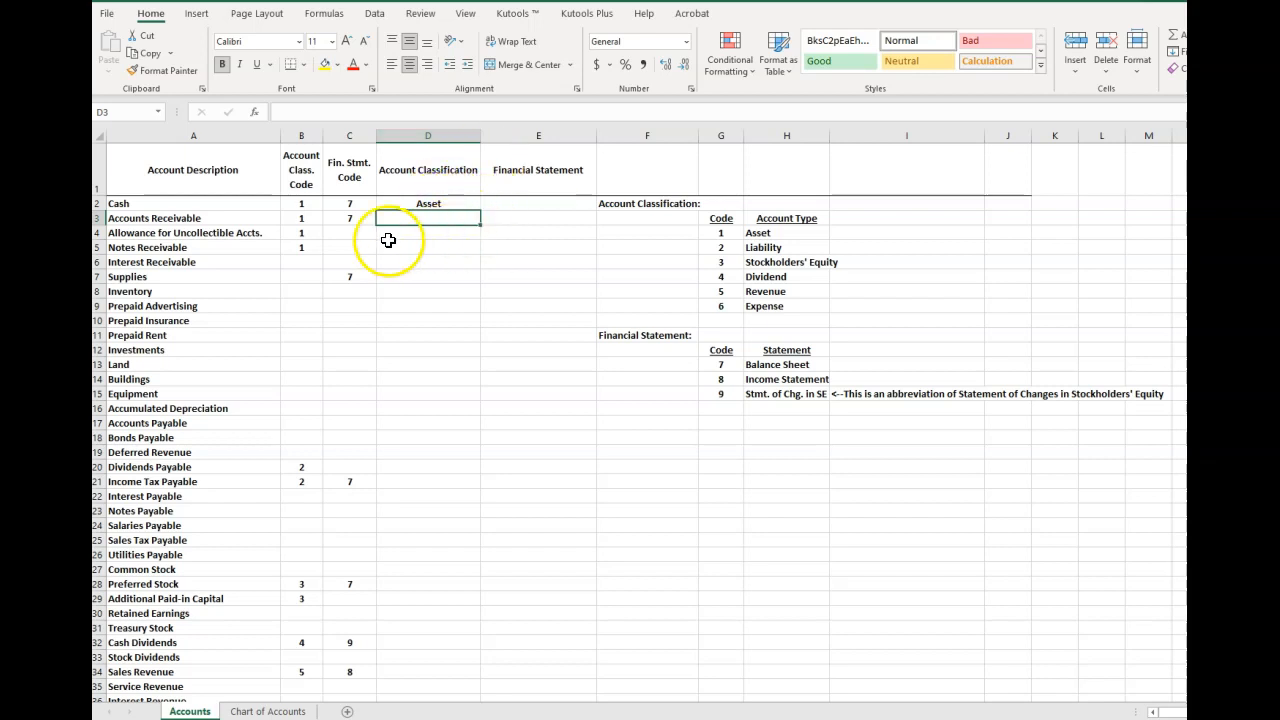
# Fill the D2 VLOOKUP formula down the Account Classification column through D58, the Loss on Sale of Equipment row
pyautogui.click(425, 203)
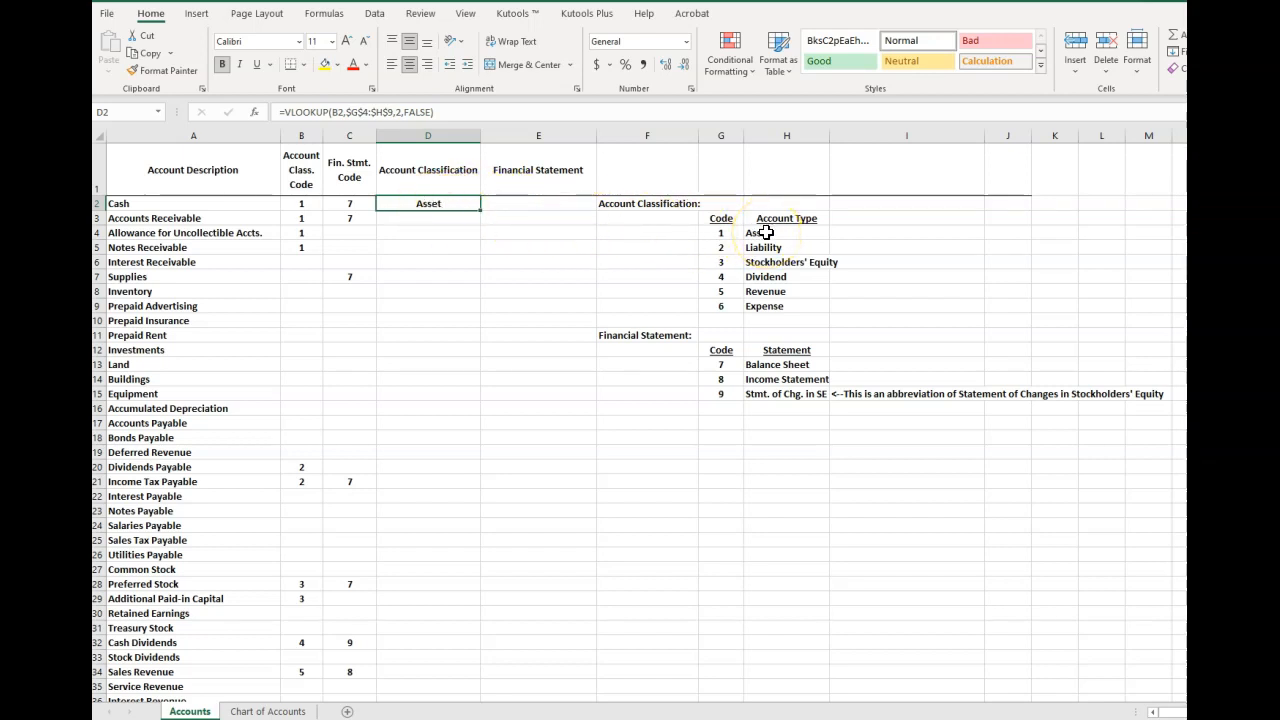
pyautogui.click(427, 205)
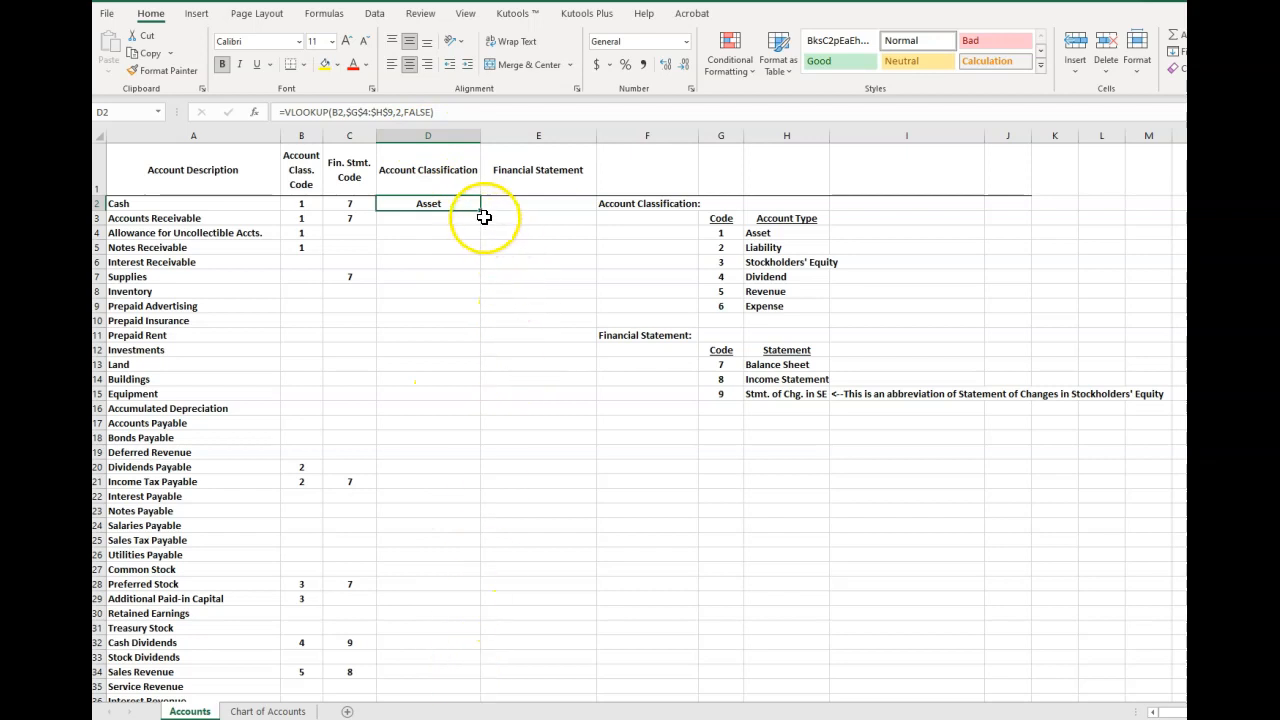
pyautogui.moveTo(480, 211); pyautogui.dragTo(469, 549)
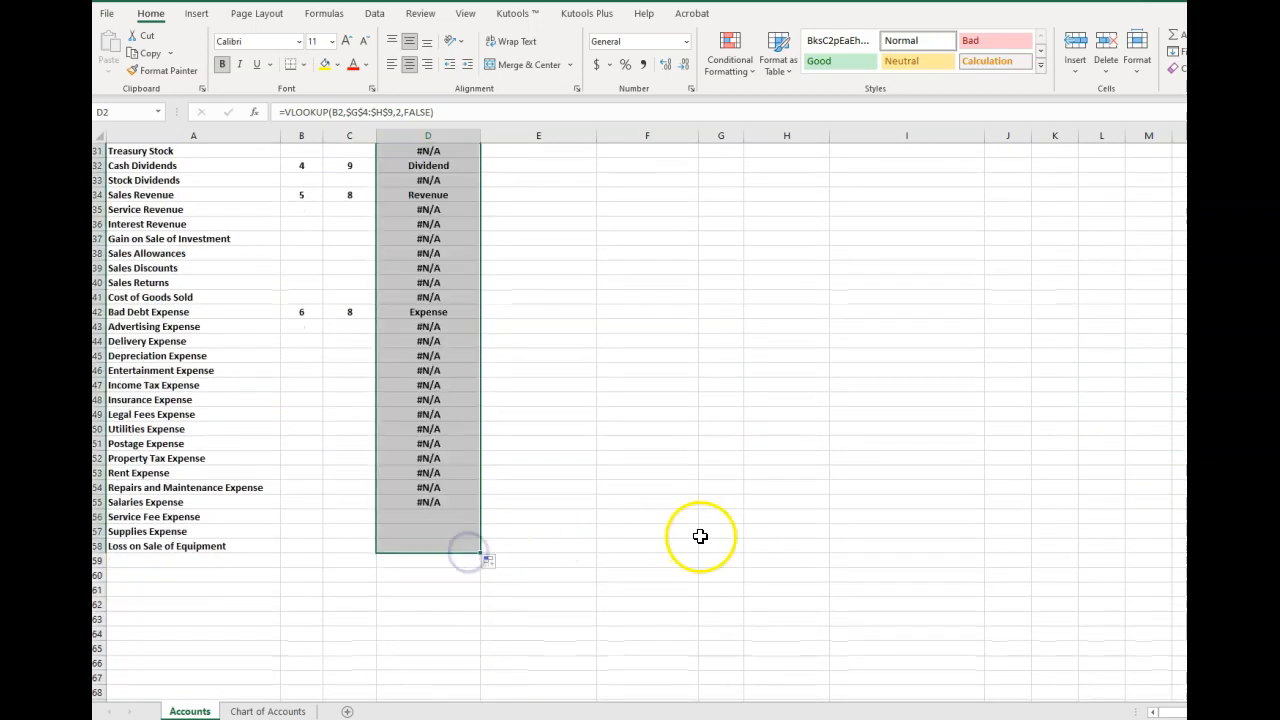
pyautogui.scroll(10, 621, 476)
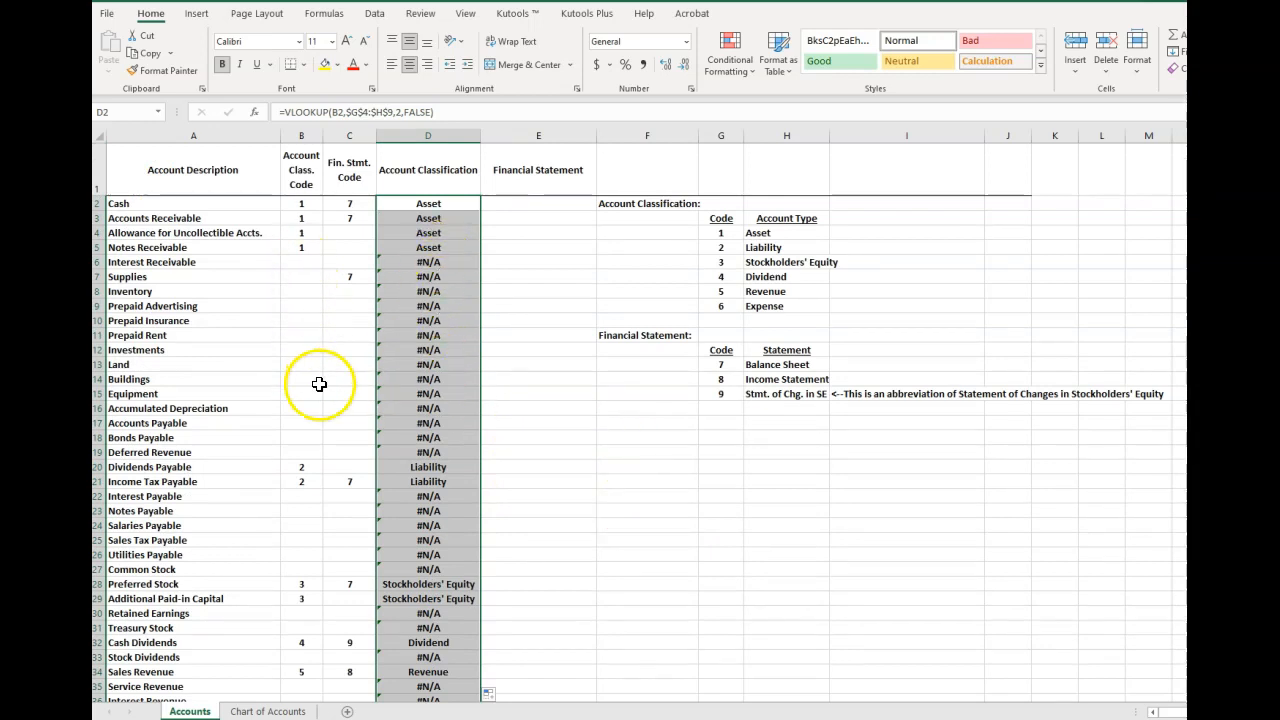
# Enter account class code 1 for Prepaid Rent in B11
pyautogui.click(296, 334)
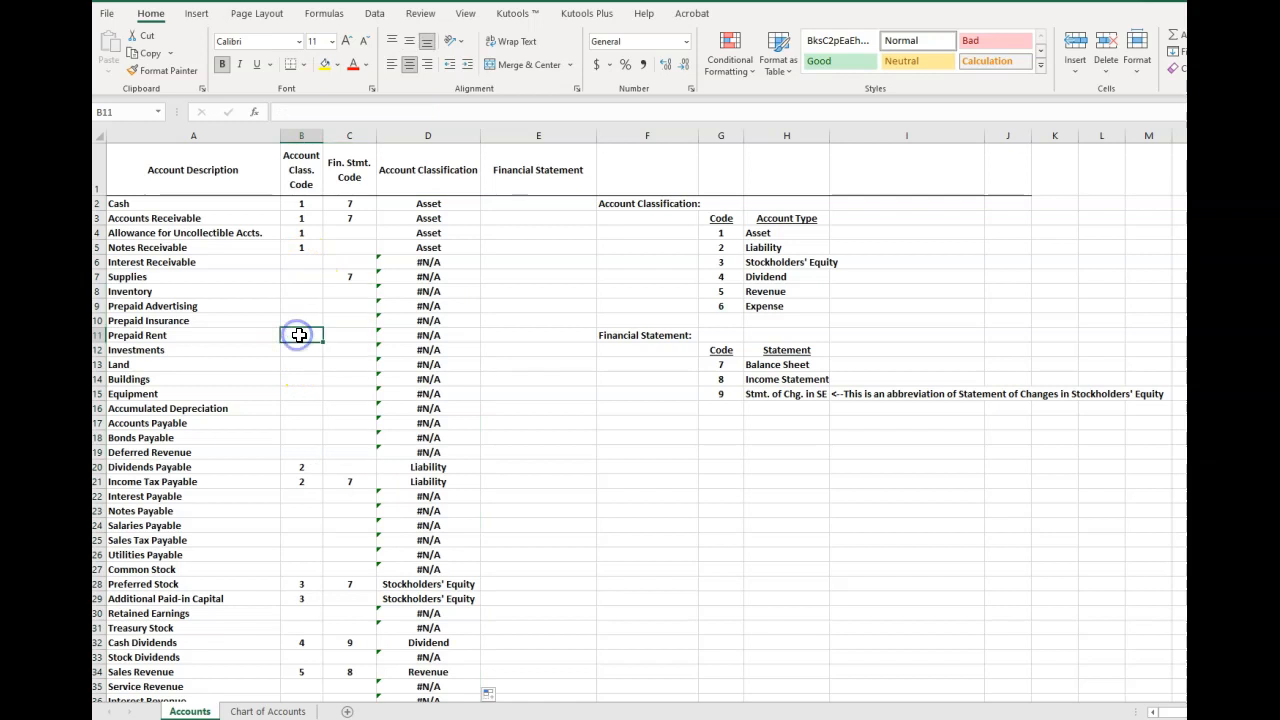
pyautogui.write('1')
pyautogui.press('Return')
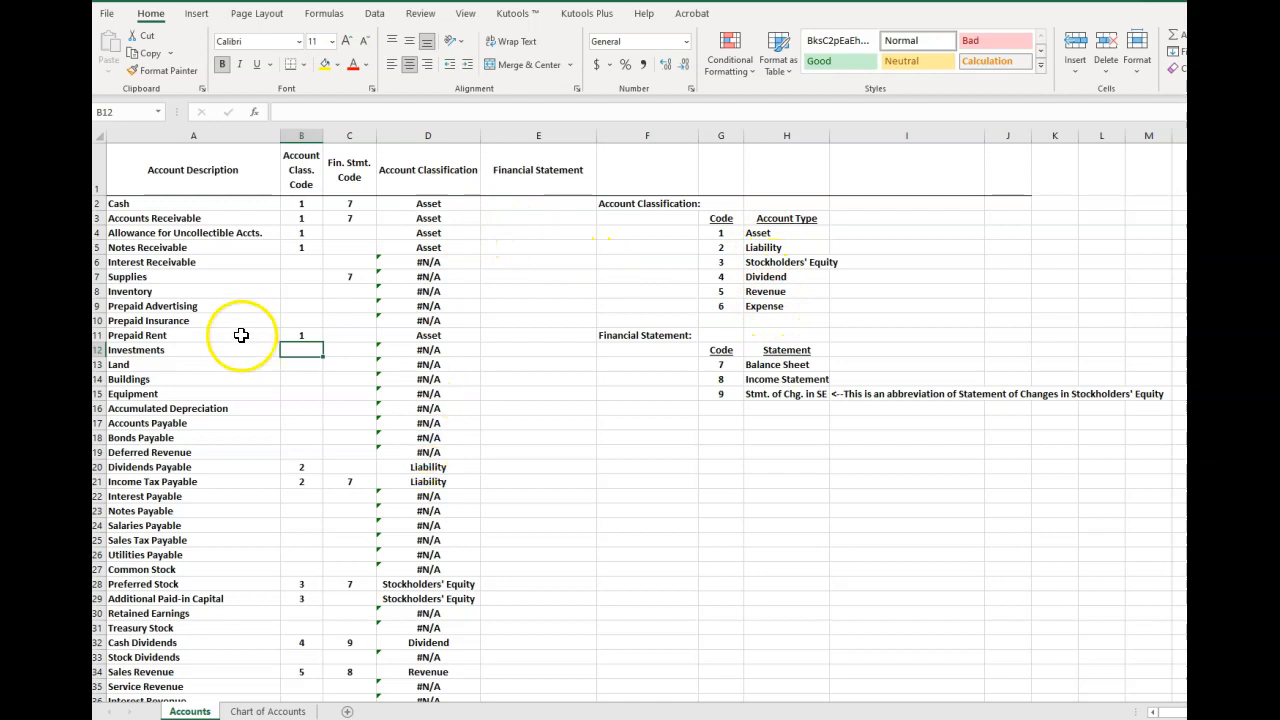
# Examine the financial statement code table in G13:H15, Cash's statement code in C2 and the existing lookup formula in D2
pyautogui.click(542, 204)
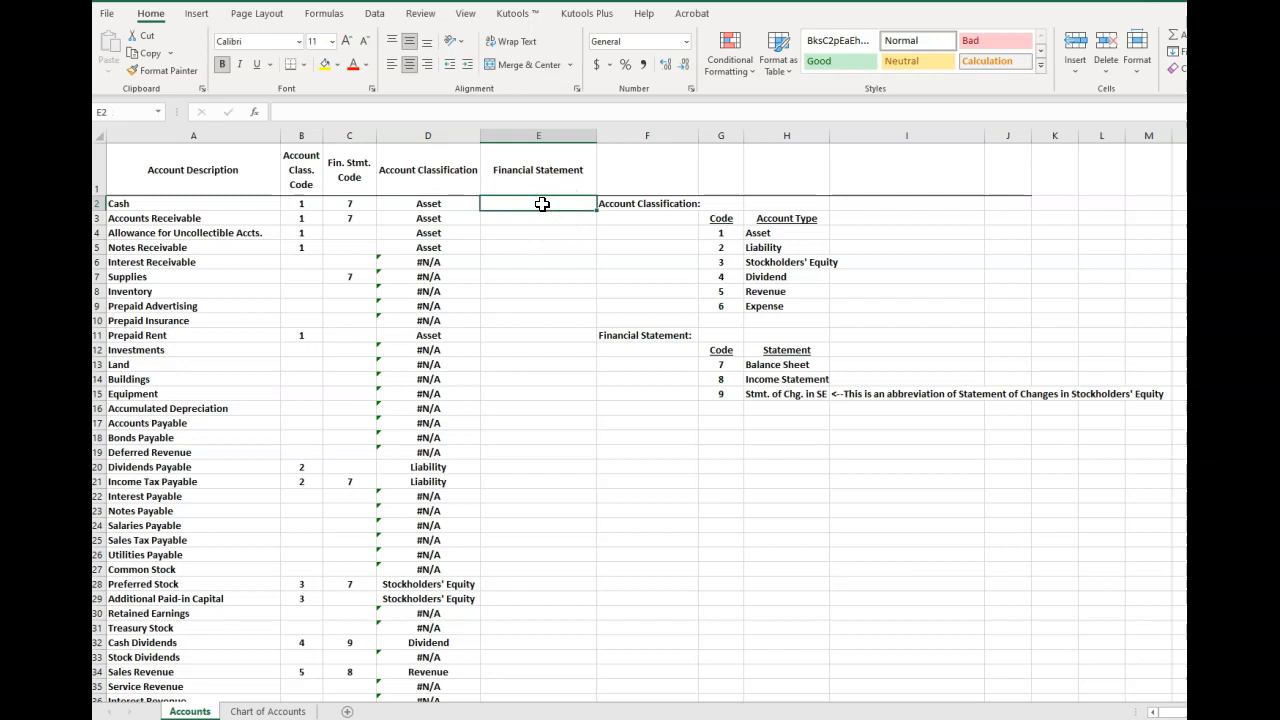
pyautogui.moveTo(720, 364); pyautogui.dragTo(764, 394)
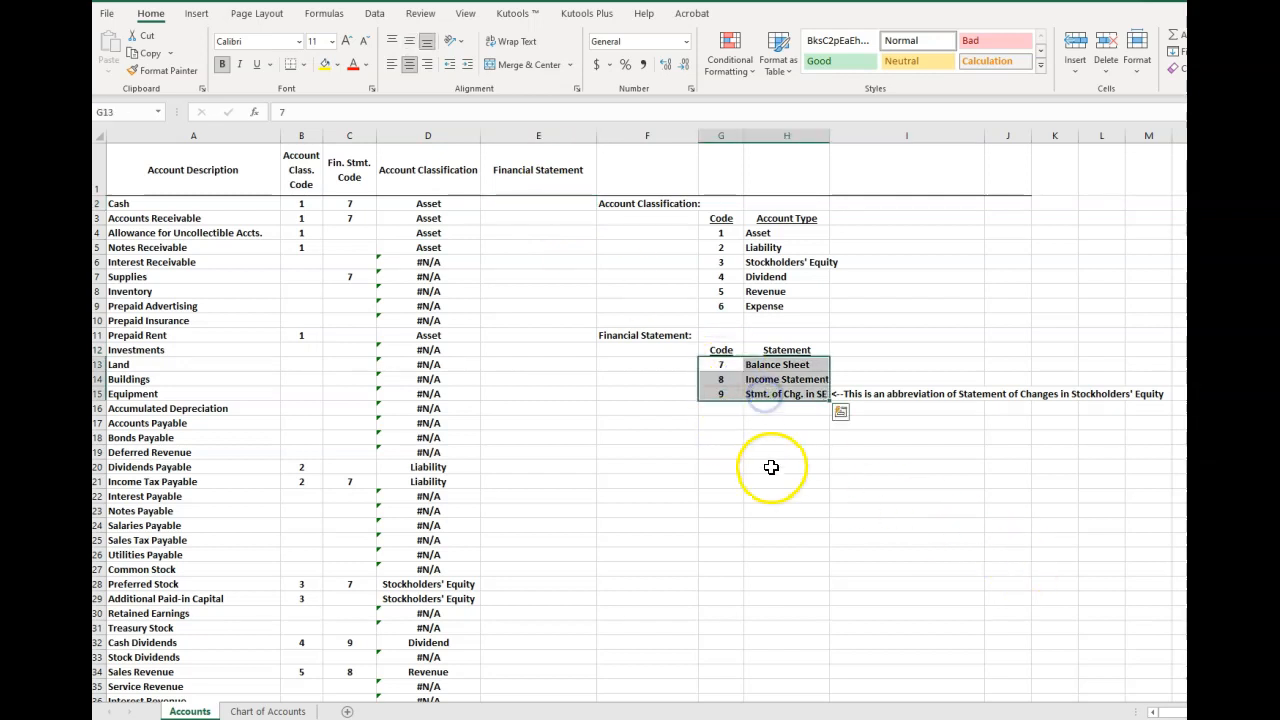
pyautogui.click(719, 364)
pyautogui.moveTo(719, 364); pyautogui.dragTo(965, 394)
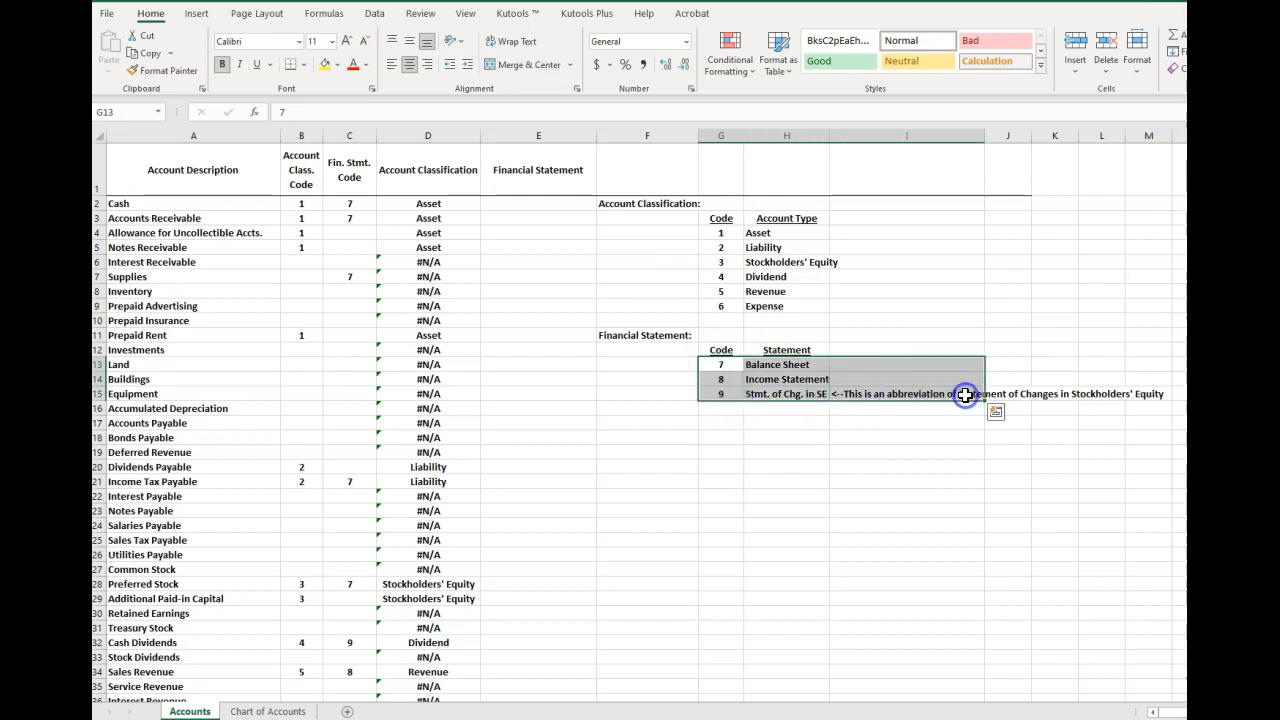
pyautogui.click(739, 383)
pyautogui.moveTo(720, 364); pyautogui.dragTo(782, 395)
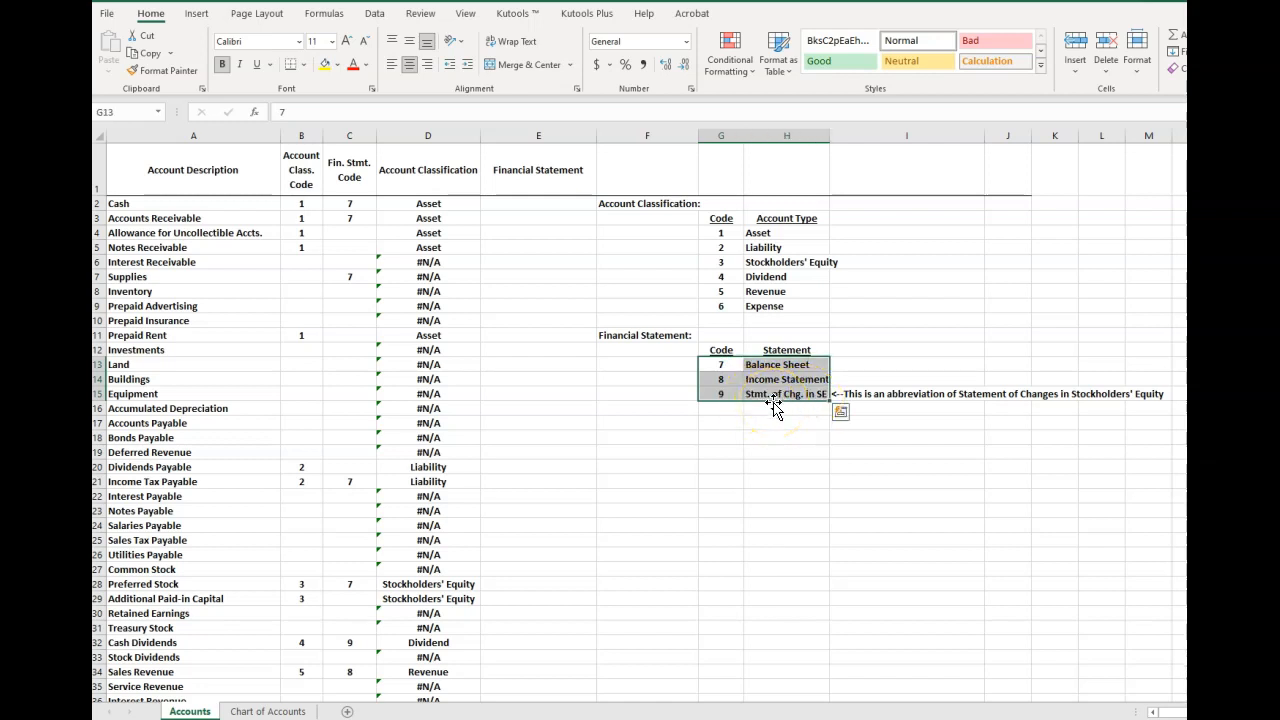
pyautogui.click(554, 391)
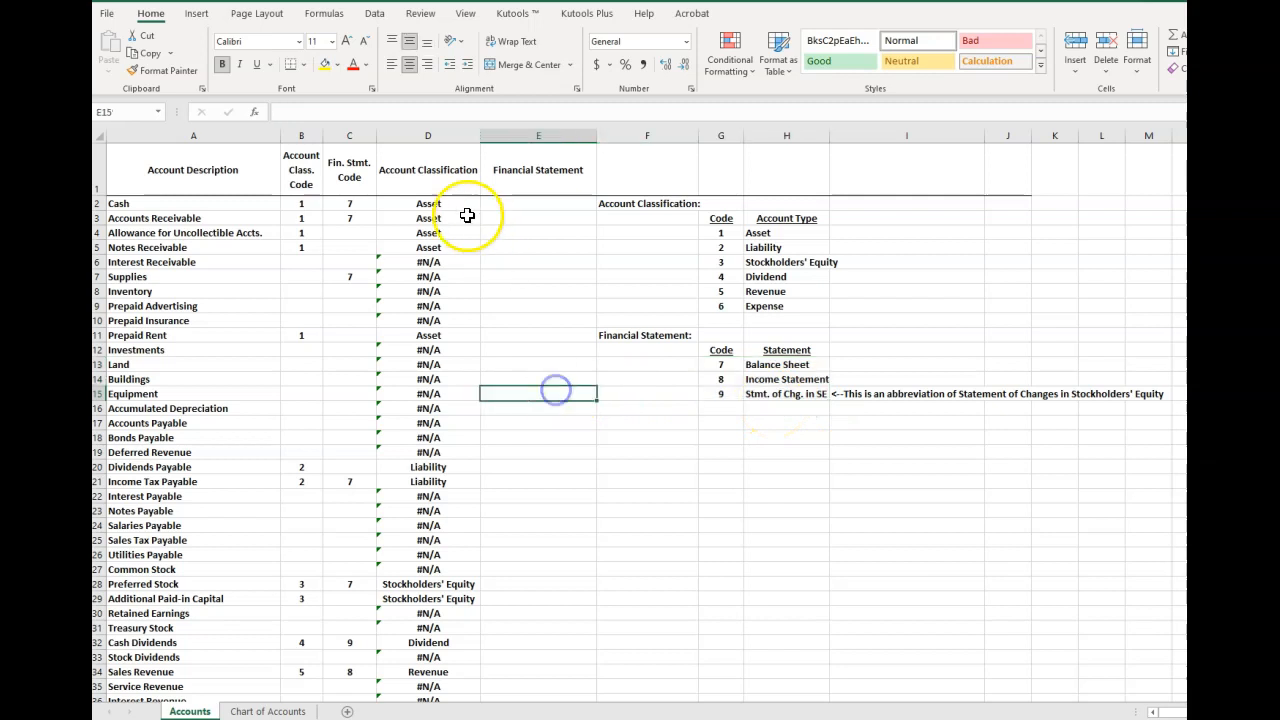
pyautogui.click(351, 203)
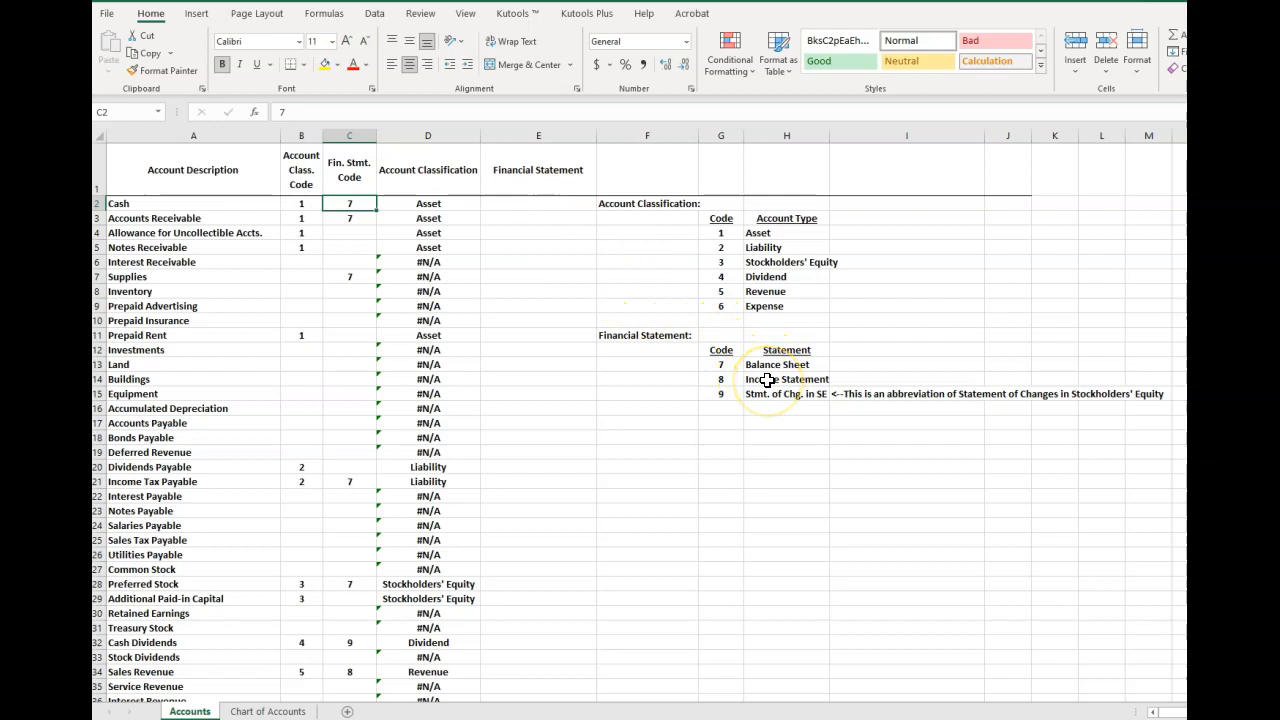
pyautogui.click(430, 204)
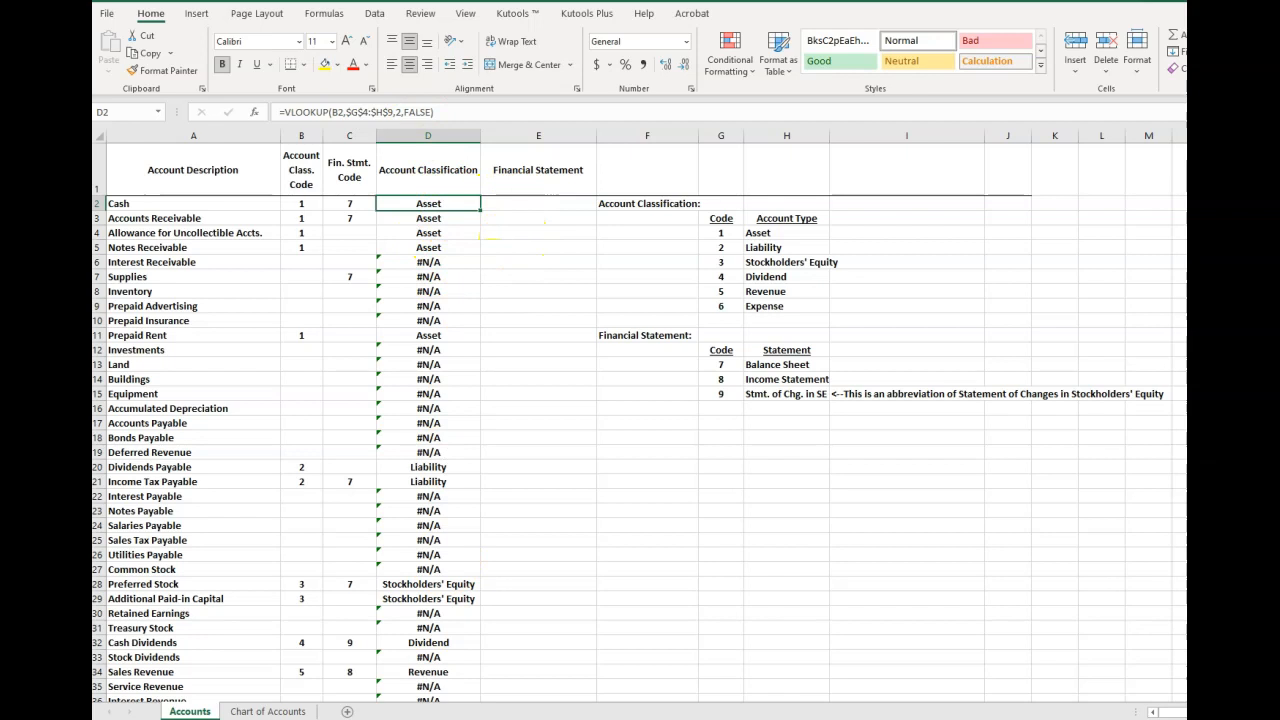
# On the Chart of Accounts sheet, link A3 and A4 under Assets individually to Cash and Accounts Receivable on the Accounts sheet
pyautogui.click(268, 711)
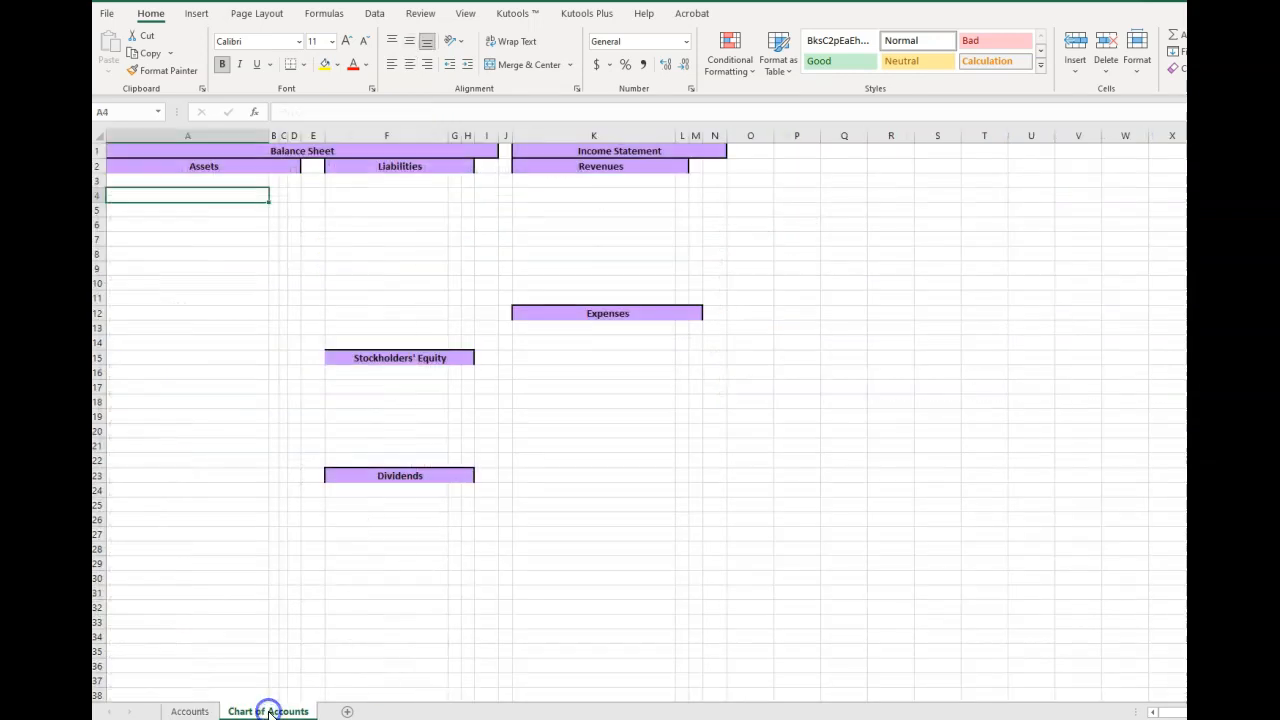
pyautogui.click(190, 181)
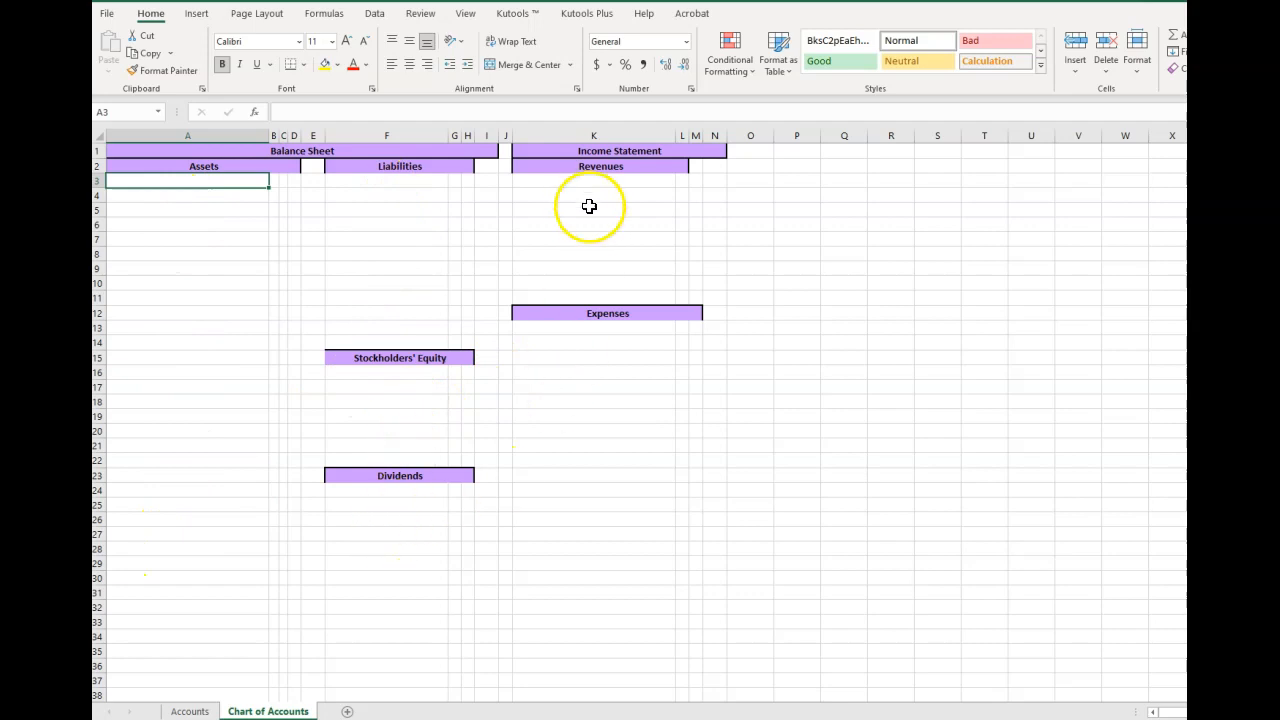
pyautogui.click(199, 182)
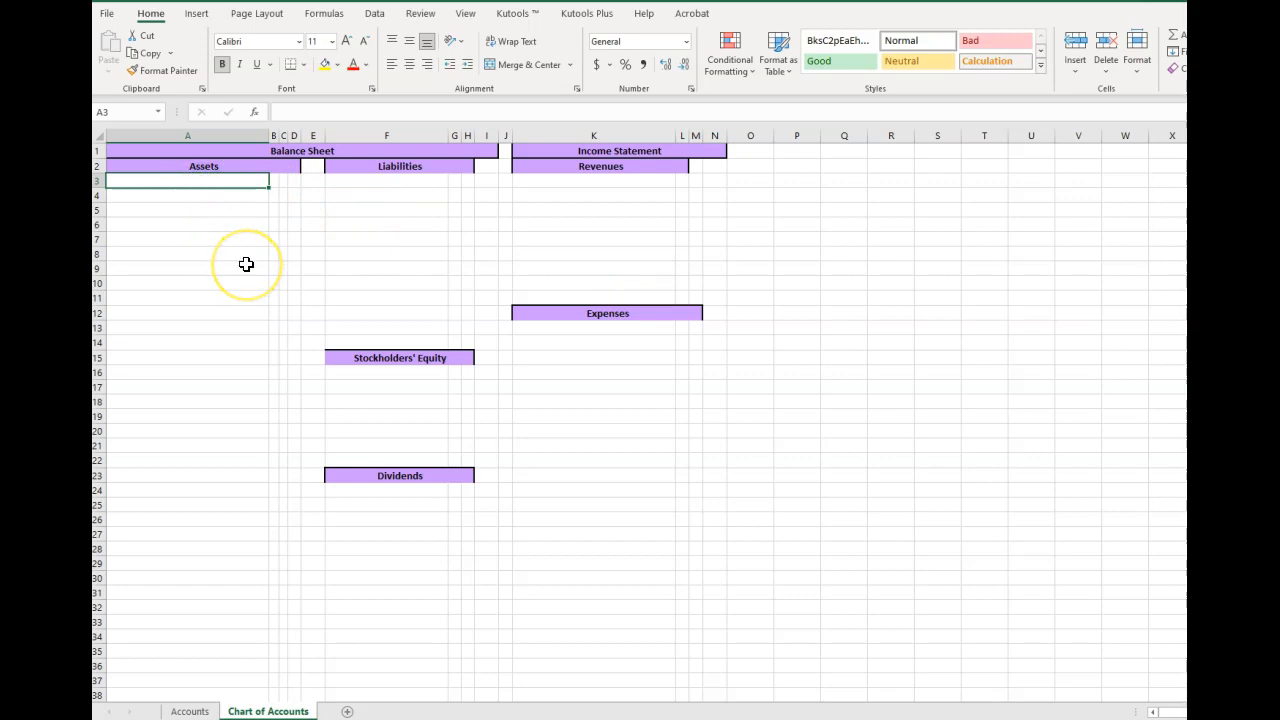
pyautogui.write('=')
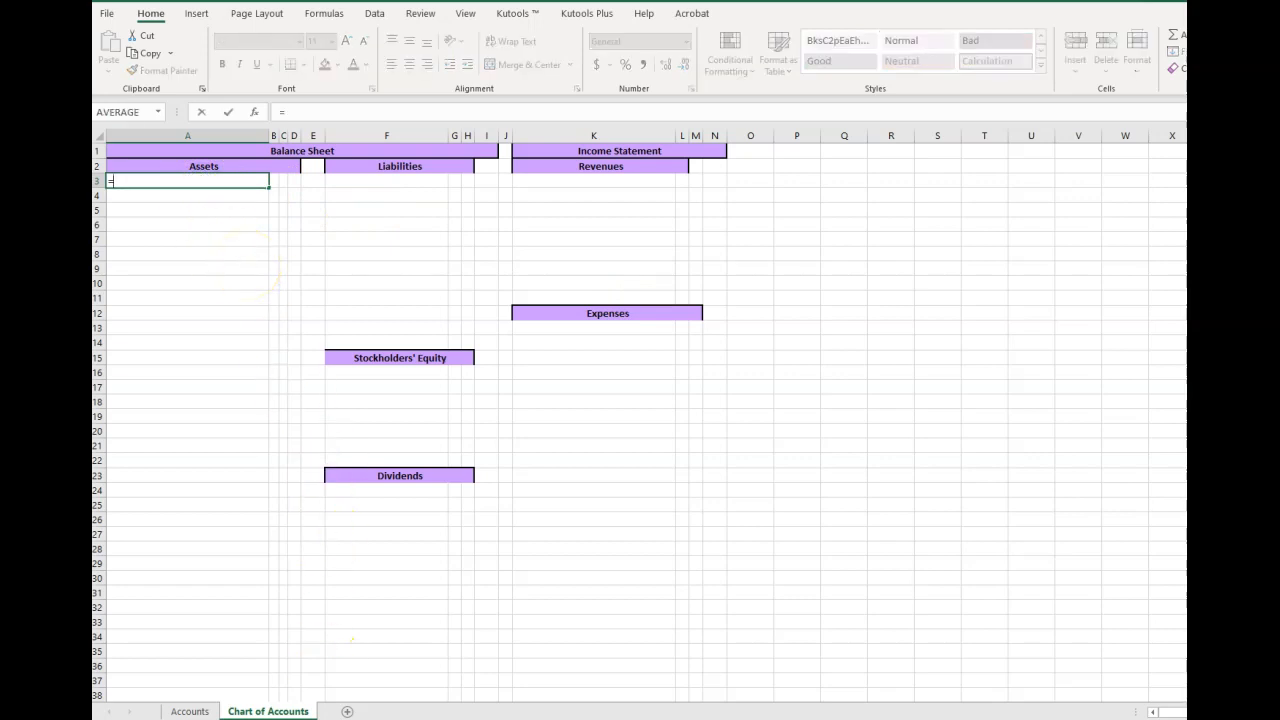
pyautogui.click(190, 711)
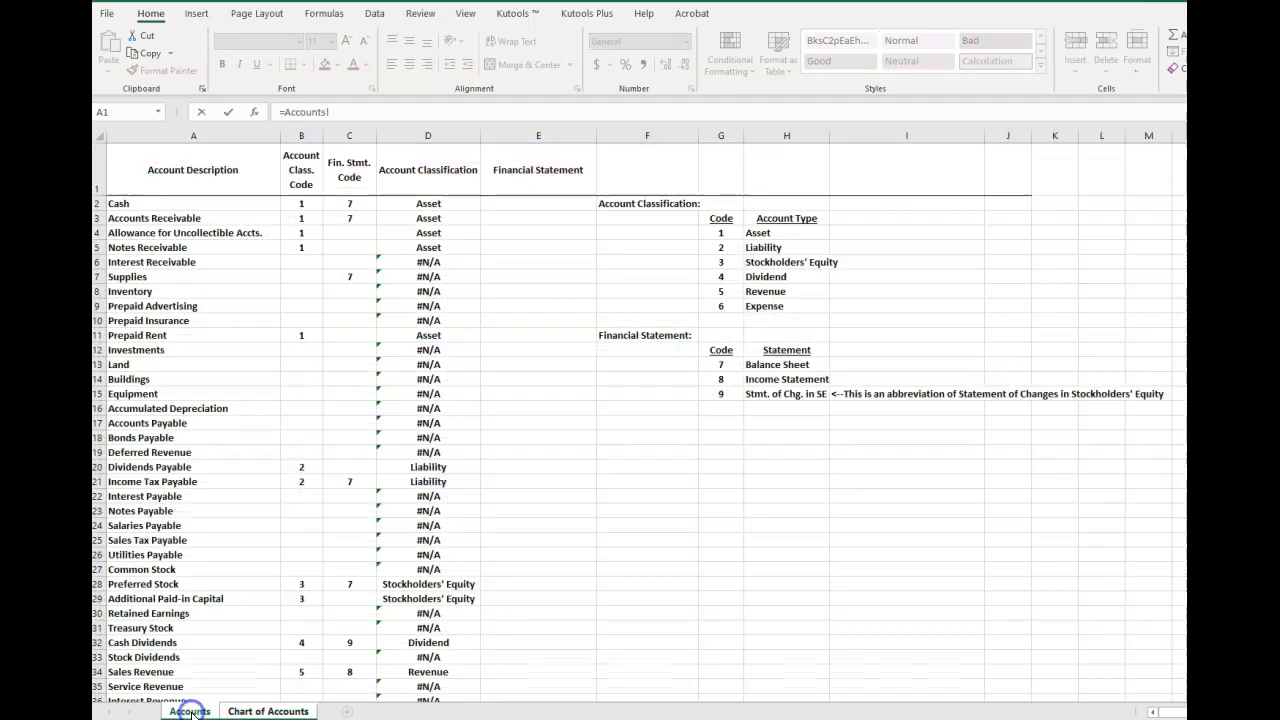
pyautogui.click(152, 206)
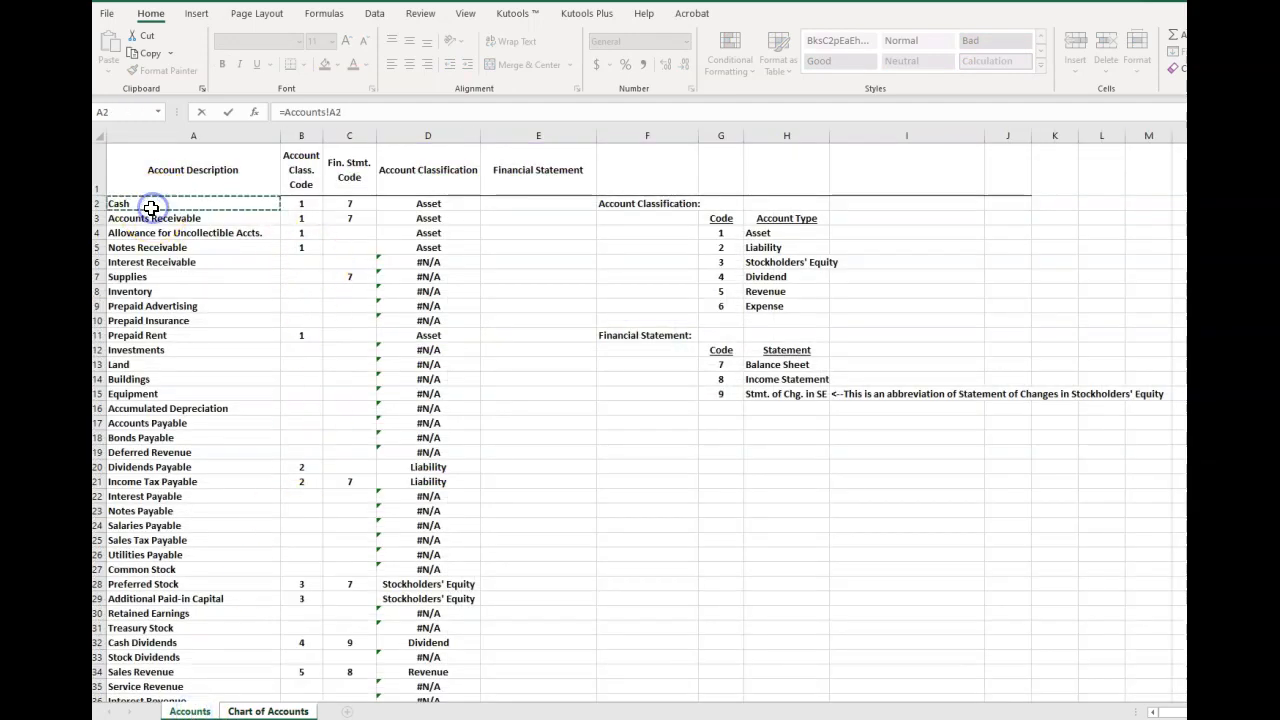
pyautogui.press('Return')
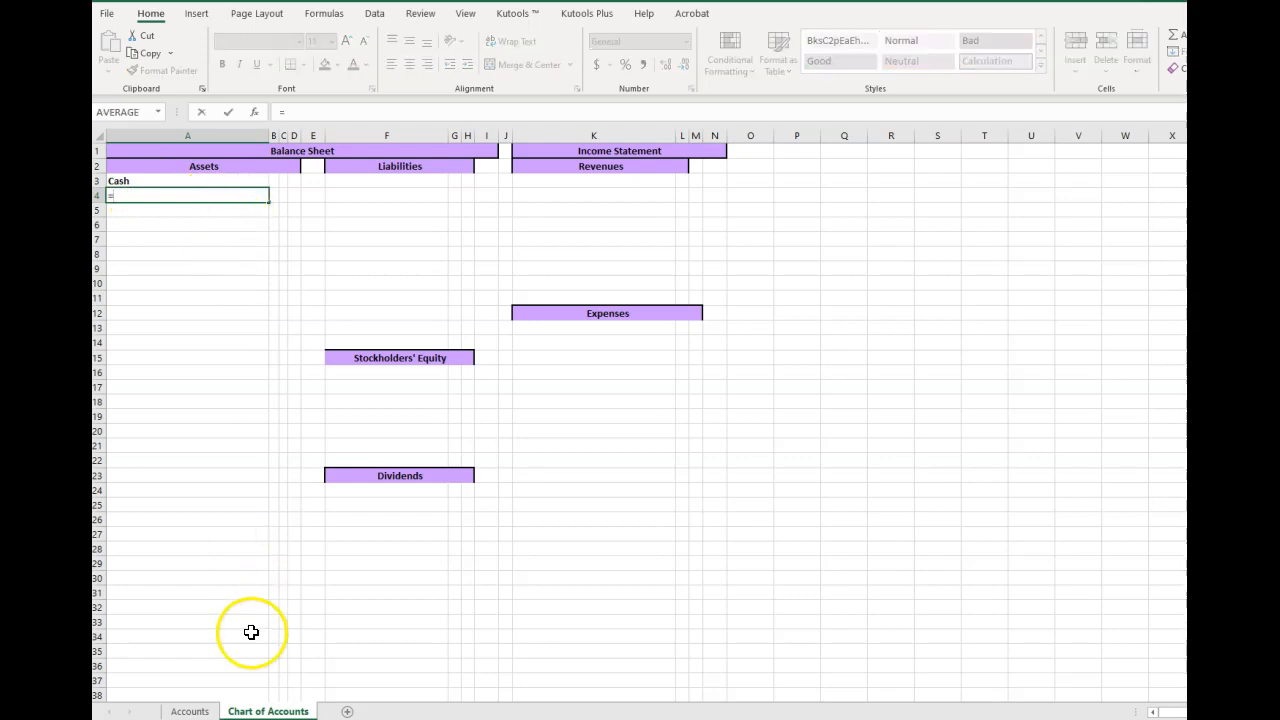
pyautogui.click(183, 711)
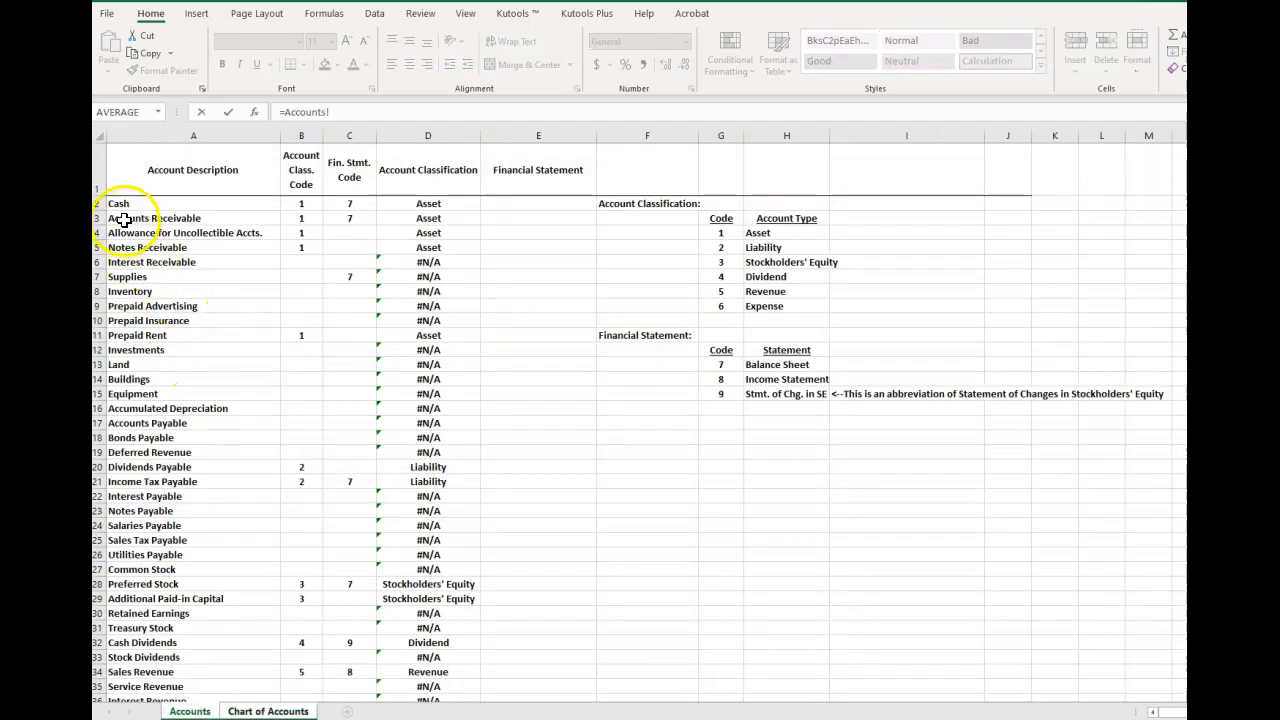
pyautogui.press('Return')
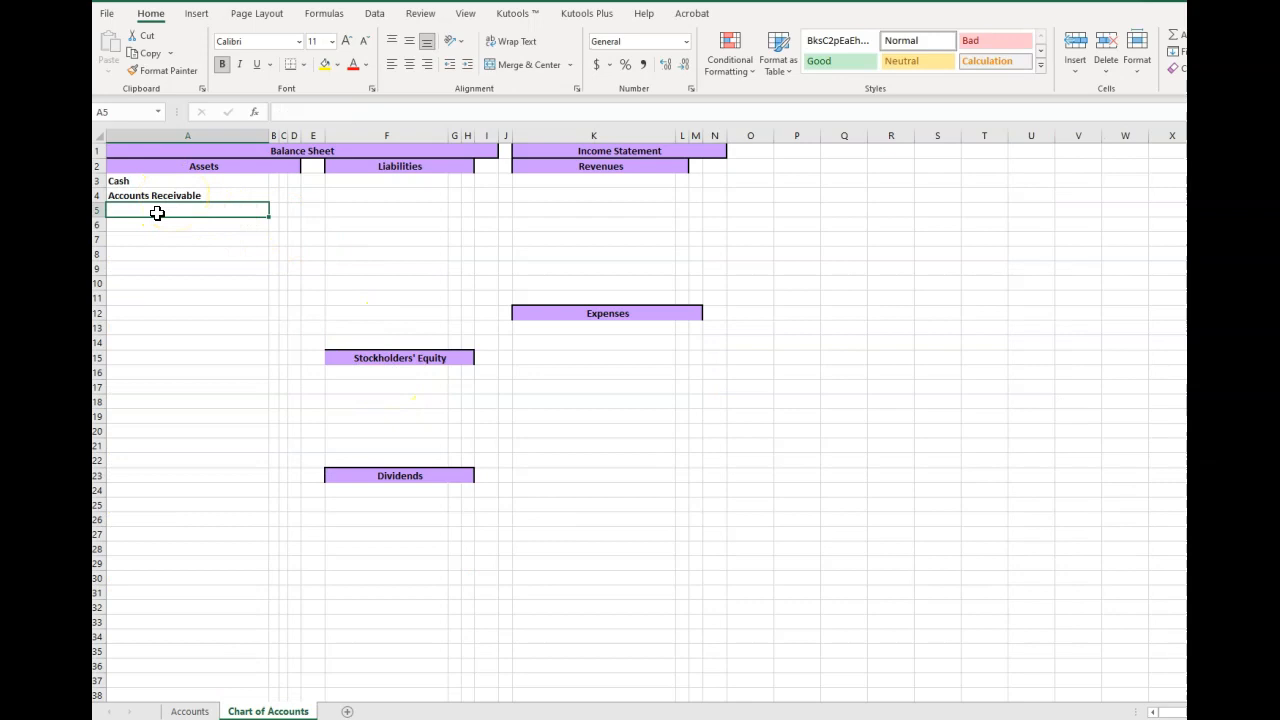
# Replace the individual links under Assets on the Chart of Accounts sheet with the single range formula =Accounts!A2:A16 in A3
pyautogui.moveTo(148, 179); pyautogui.dragTo(147, 203)
pyautogui.press('Delete')
pyautogui.click(152, 179)
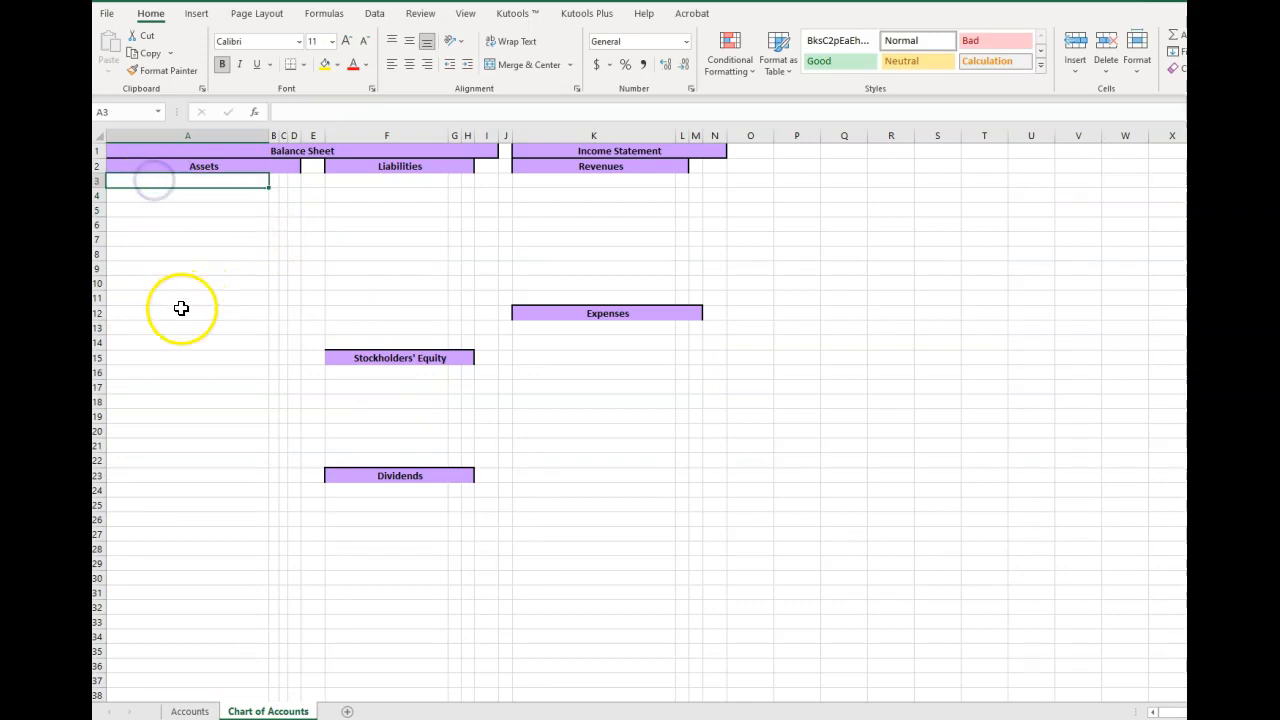
pyautogui.write('=')
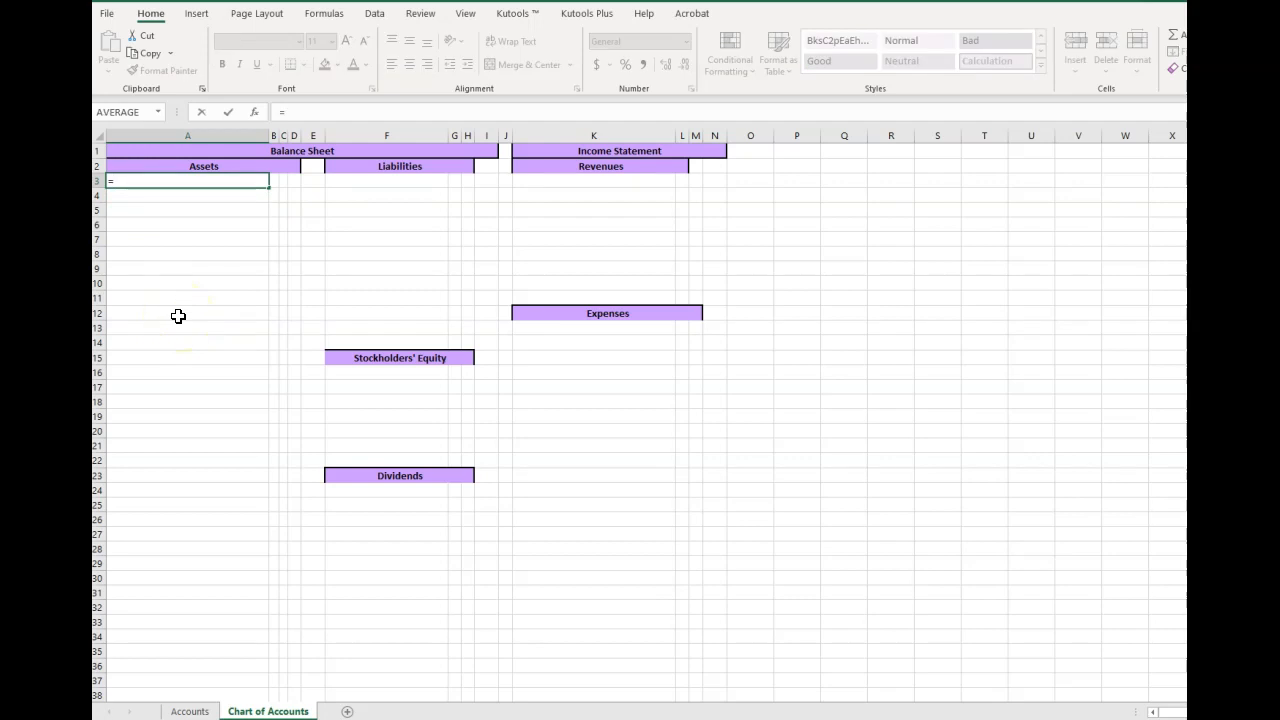
pyautogui.click(189, 712)
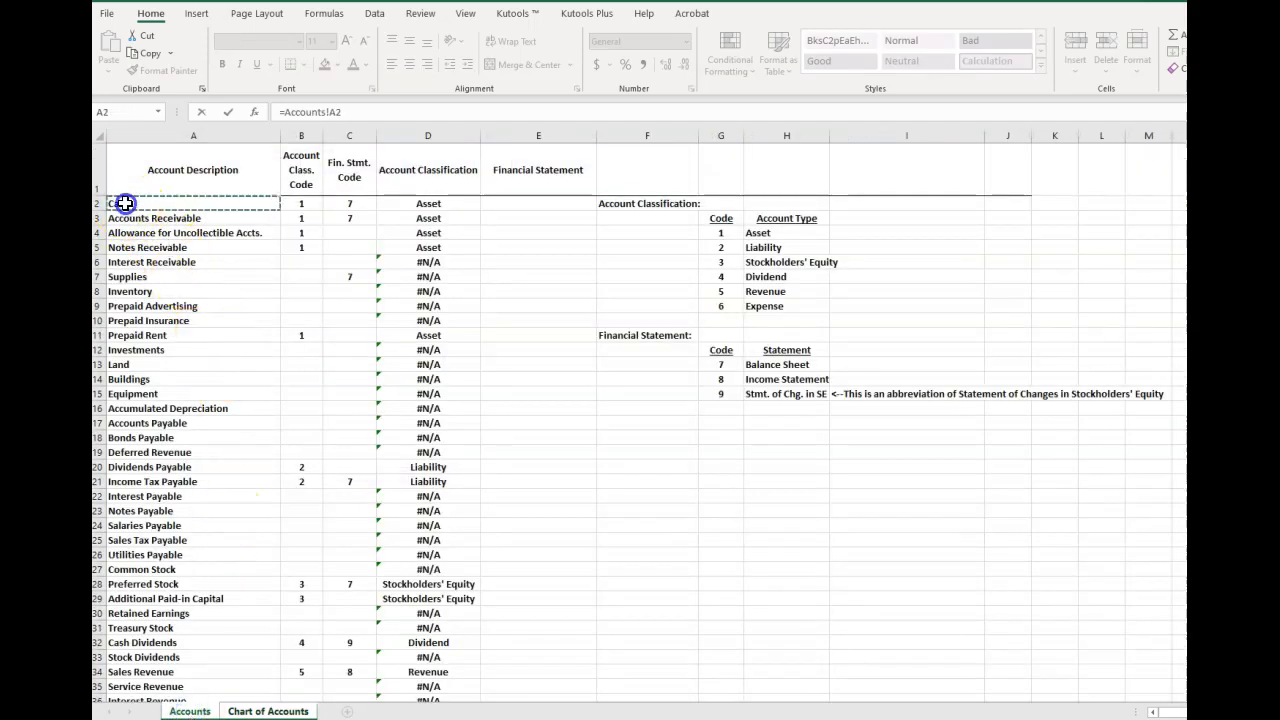
pyautogui.moveTo(132, 242); pyautogui.dragTo(192, 240)
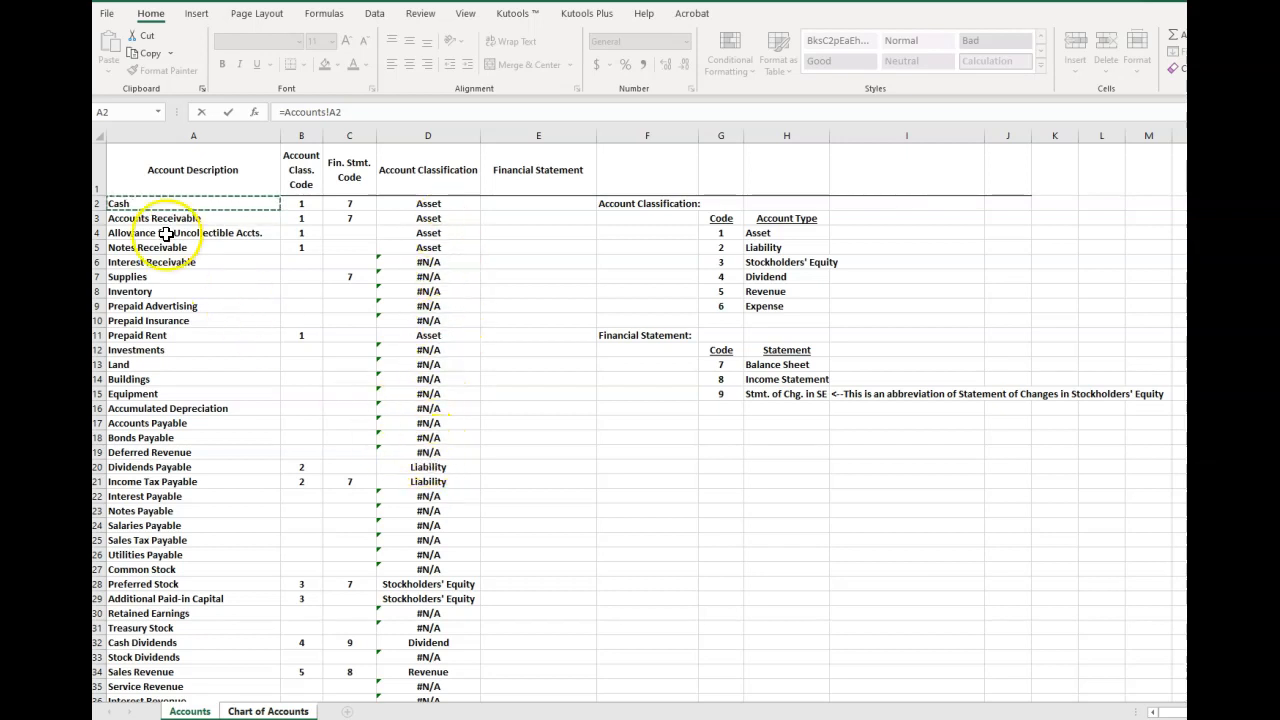
pyautogui.moveTo(127, 235); pyautogui.dragTo(146, 404)
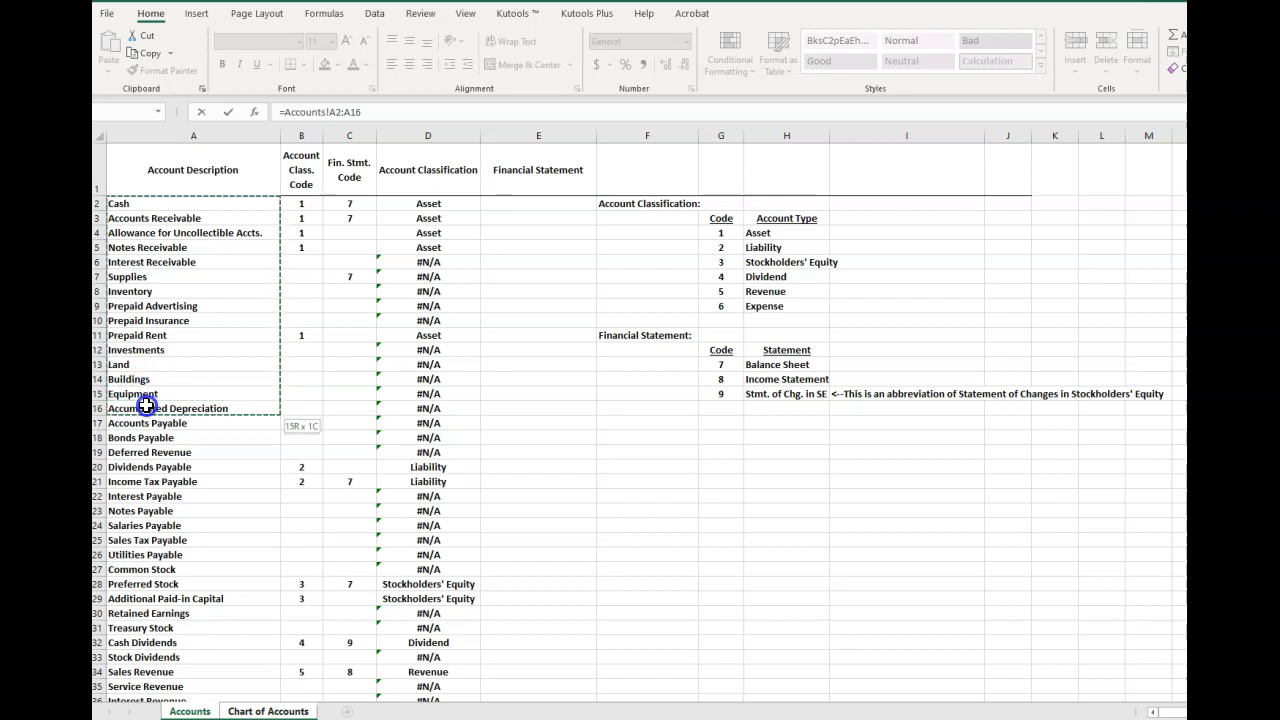
pyautogui.press('Return')
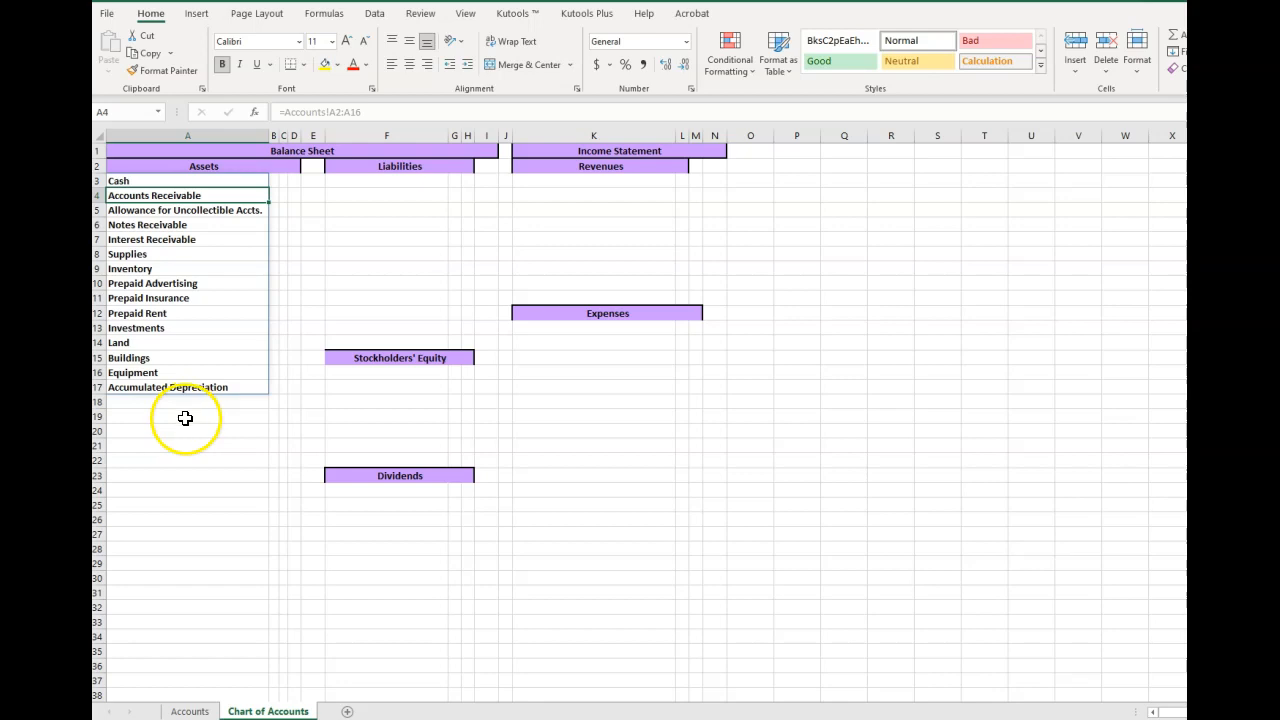
pyautogui.click(402, 183)
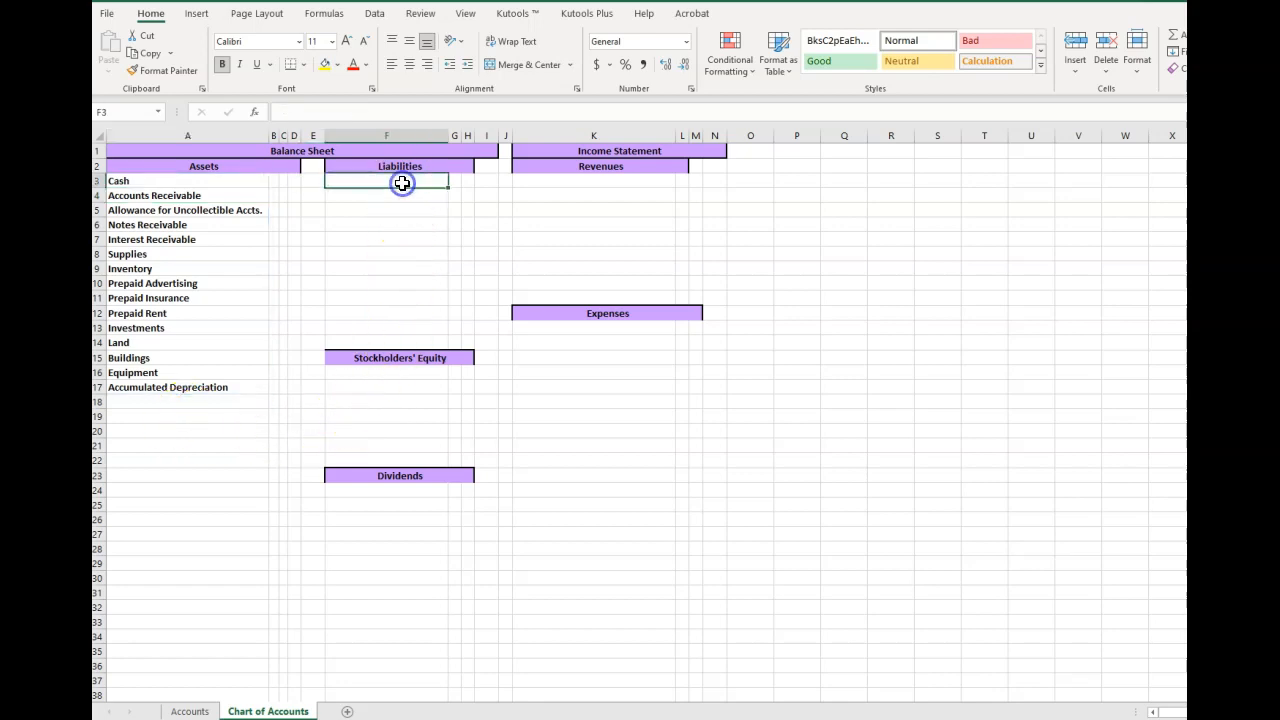
pyautogui.click(403, 375)
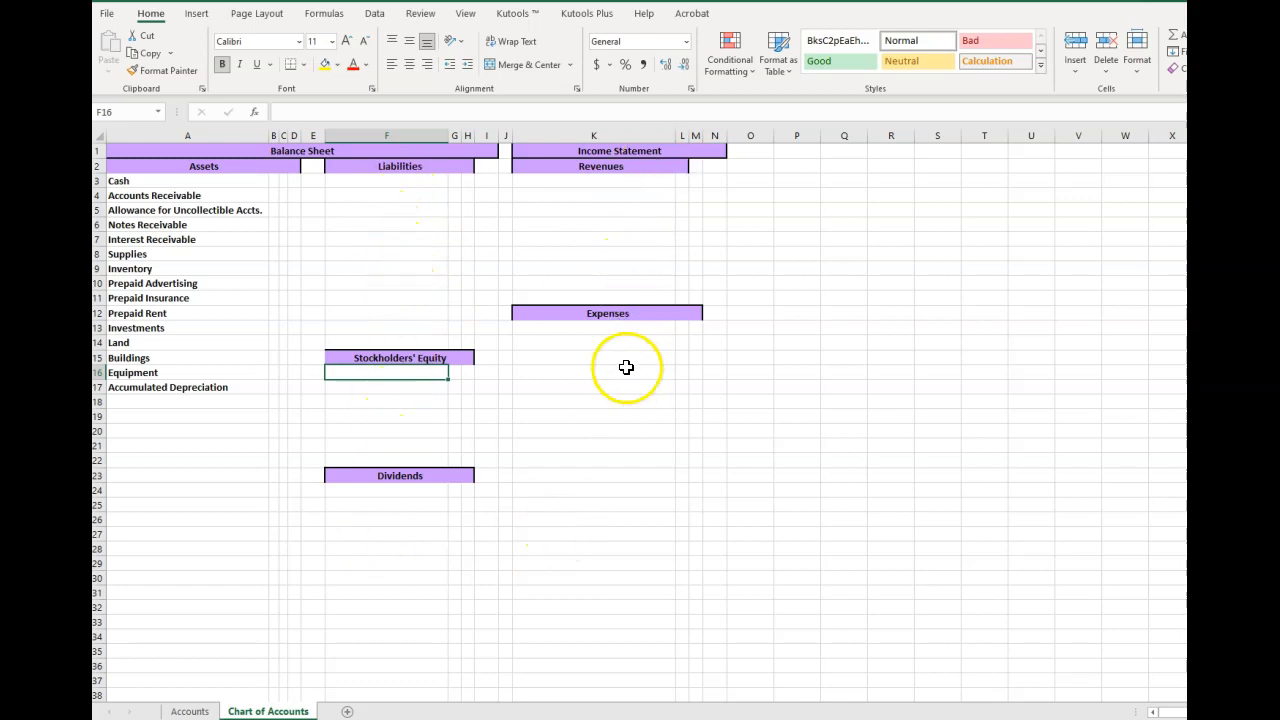
# Return to the Accounts sheet and select E2, the Financial Statement cell for Cash
pyautogui.click(190, 710)
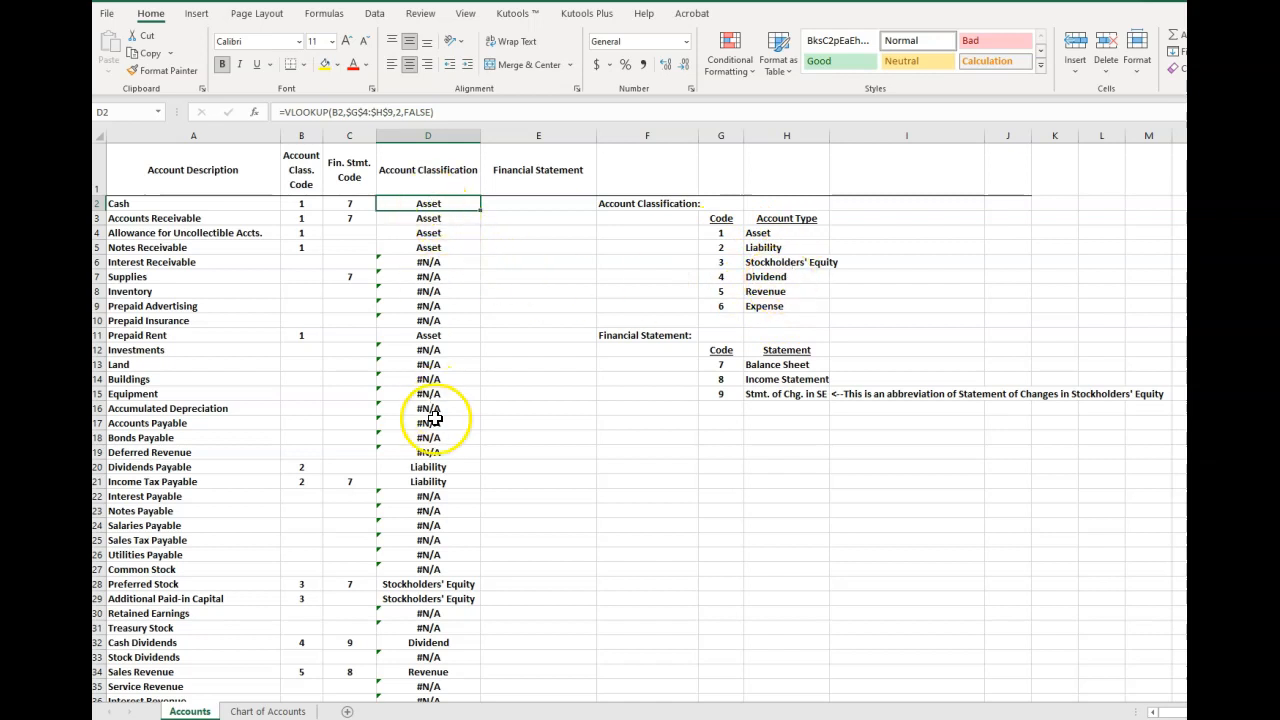
pyautogui.click(544, 204)
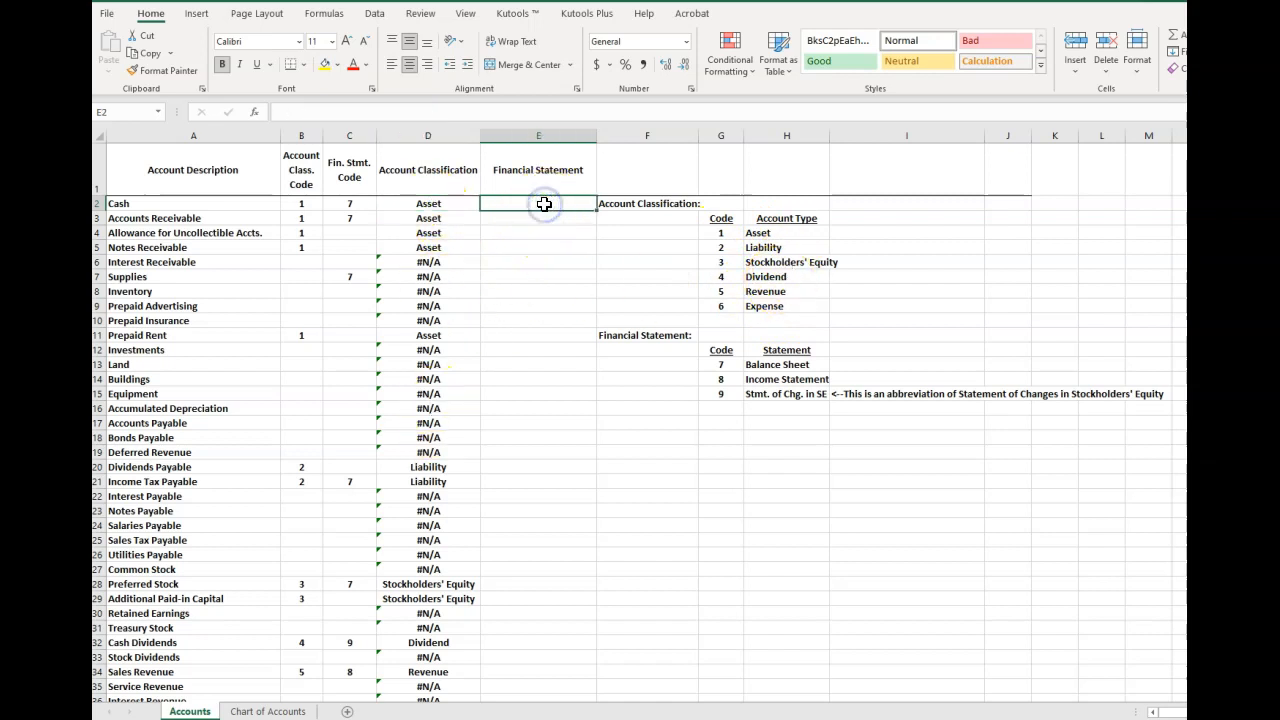